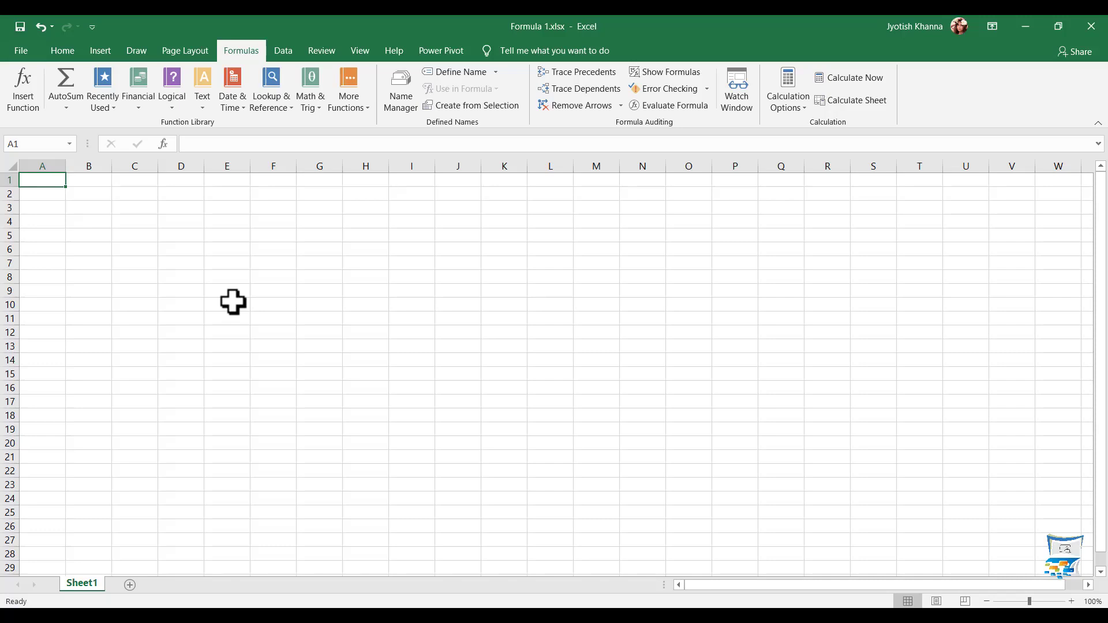
Make the principal value in C1 and the interest rate in C2 bold.
click(508, 615)
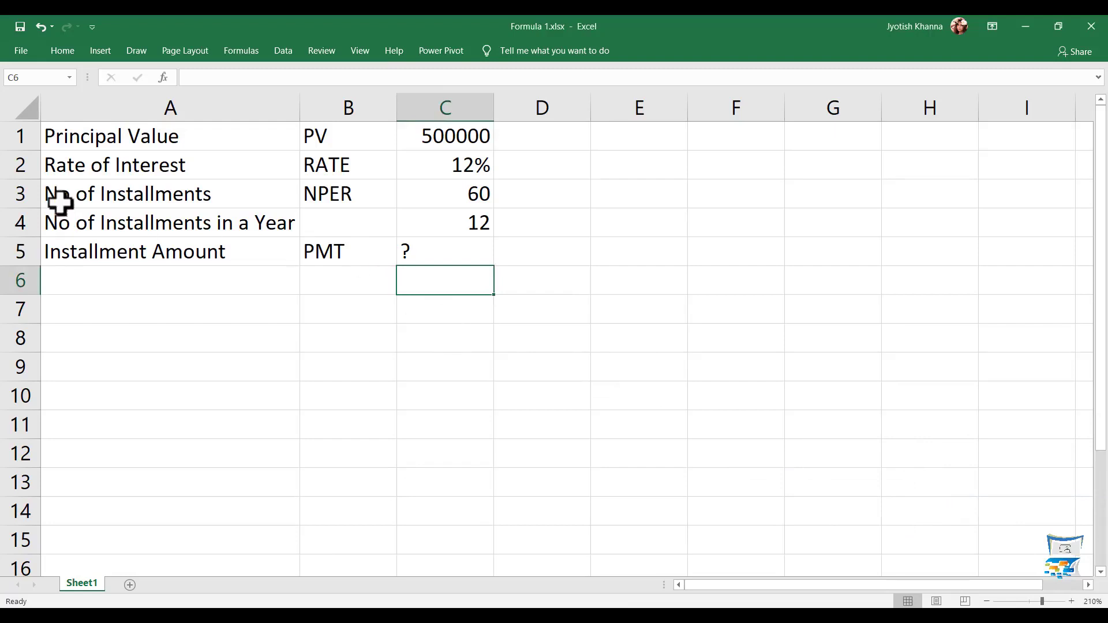
click(150, 139)
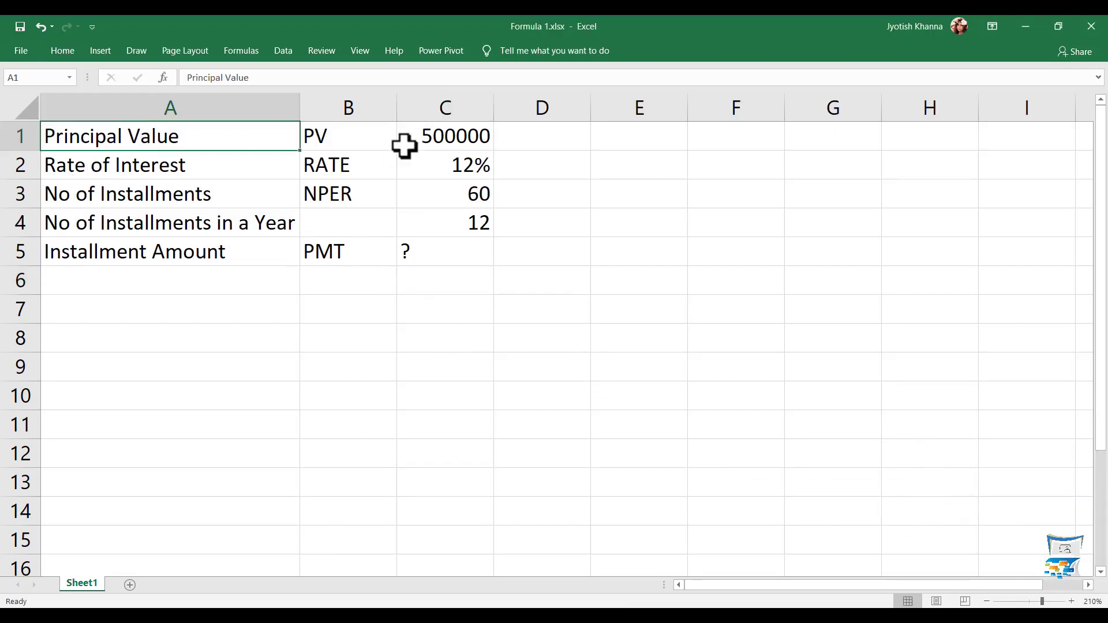
click(453, 146)
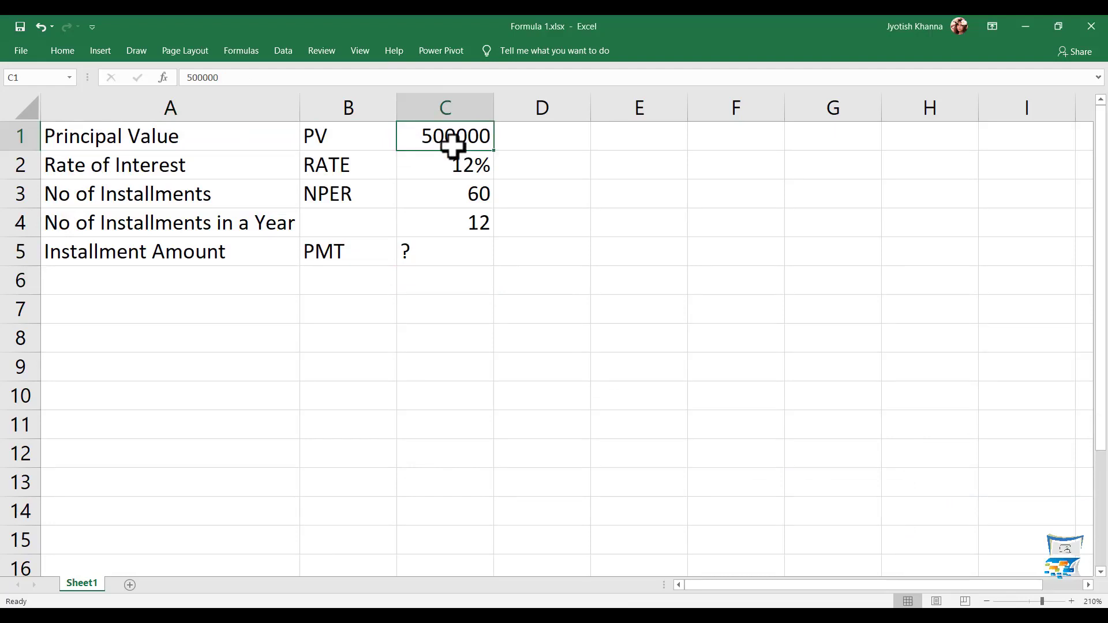
key(ctrl+b)
click(430, 167)
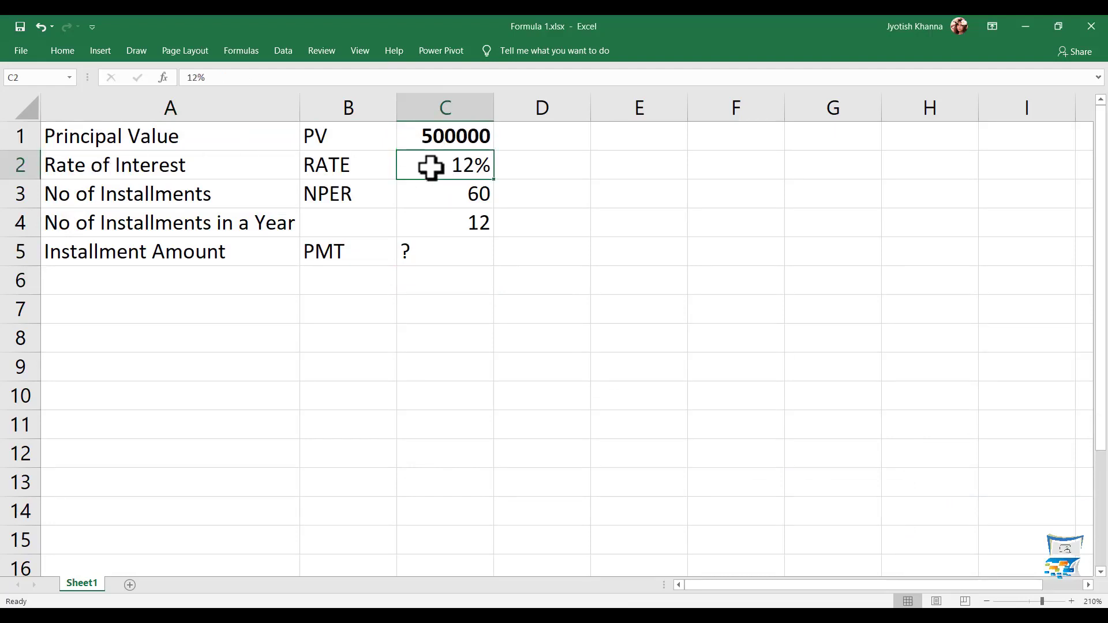
key(ctrl+b)
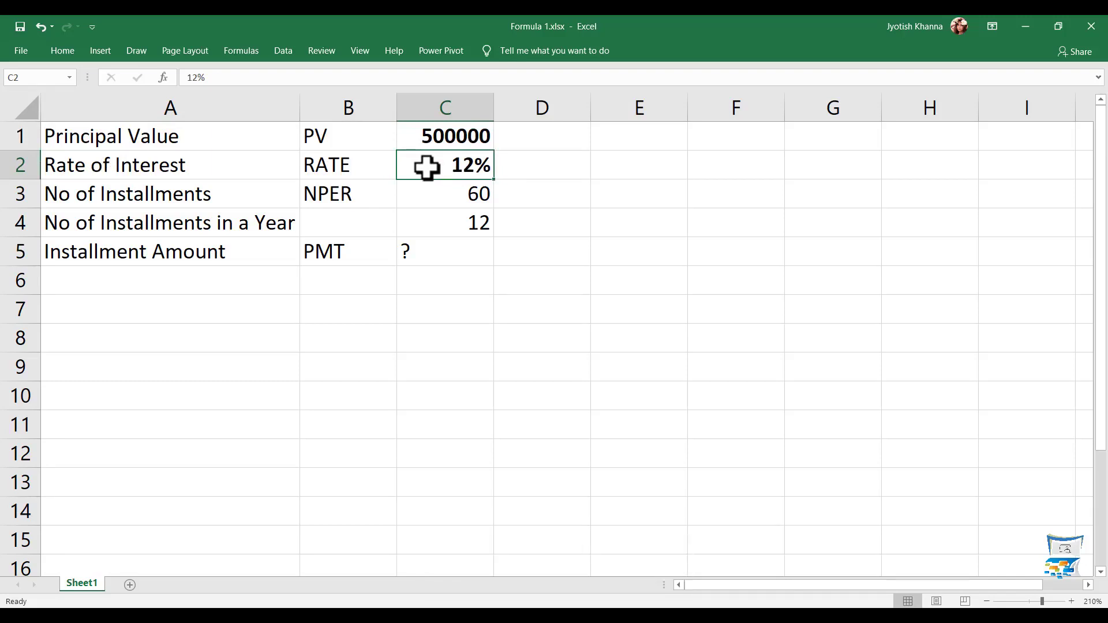
Make the number of installments in C3 and the installments per year in C4 bold.
click(442, 196)
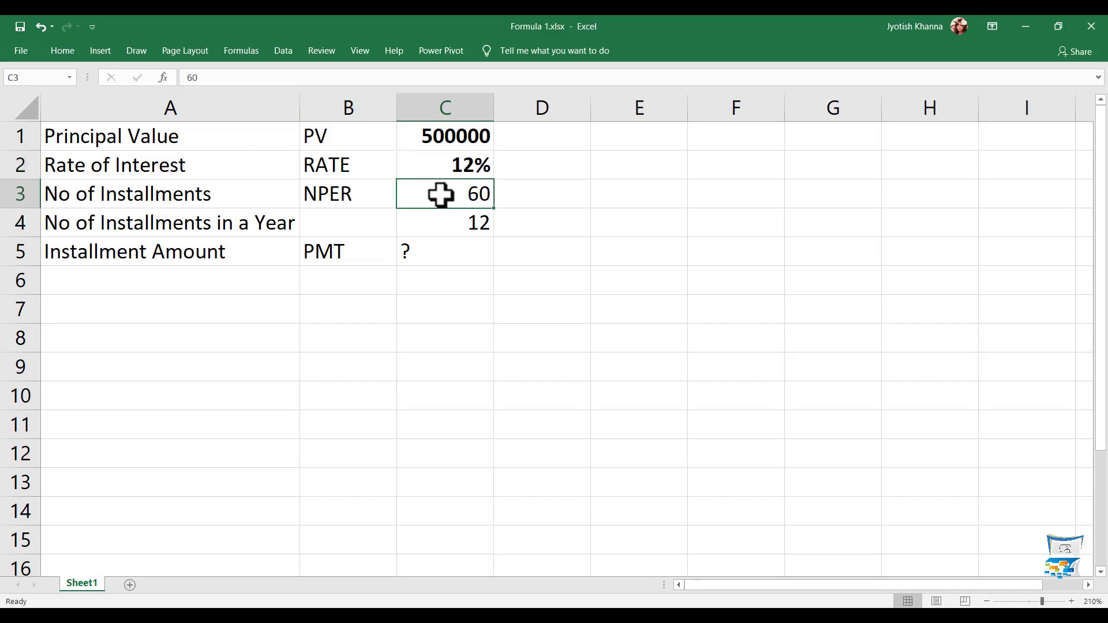
click(454, 227)
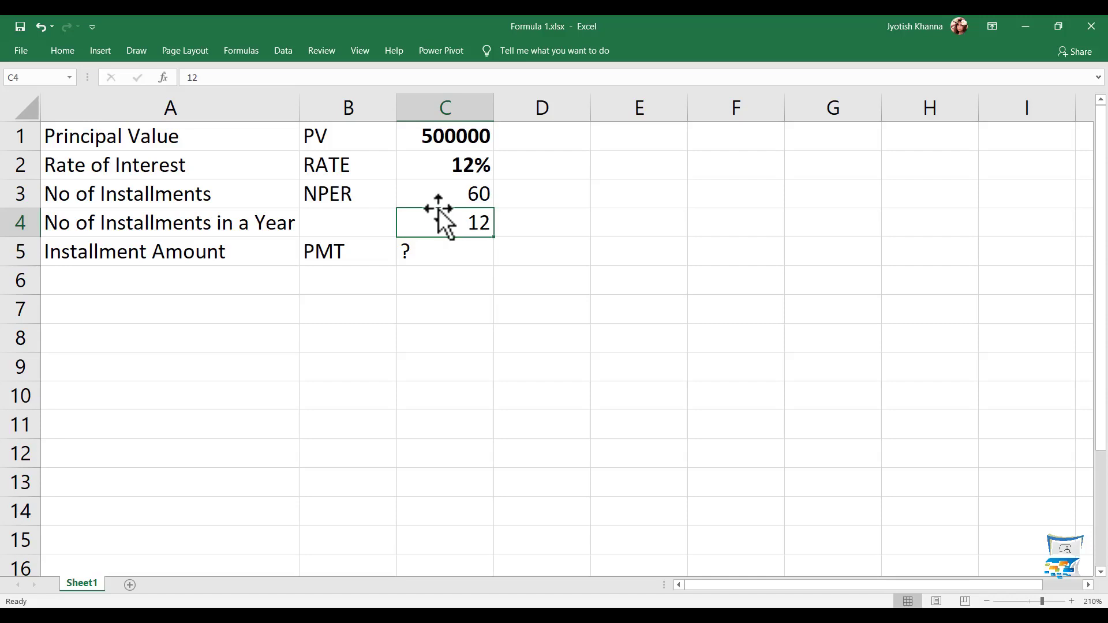
click(462, 194)
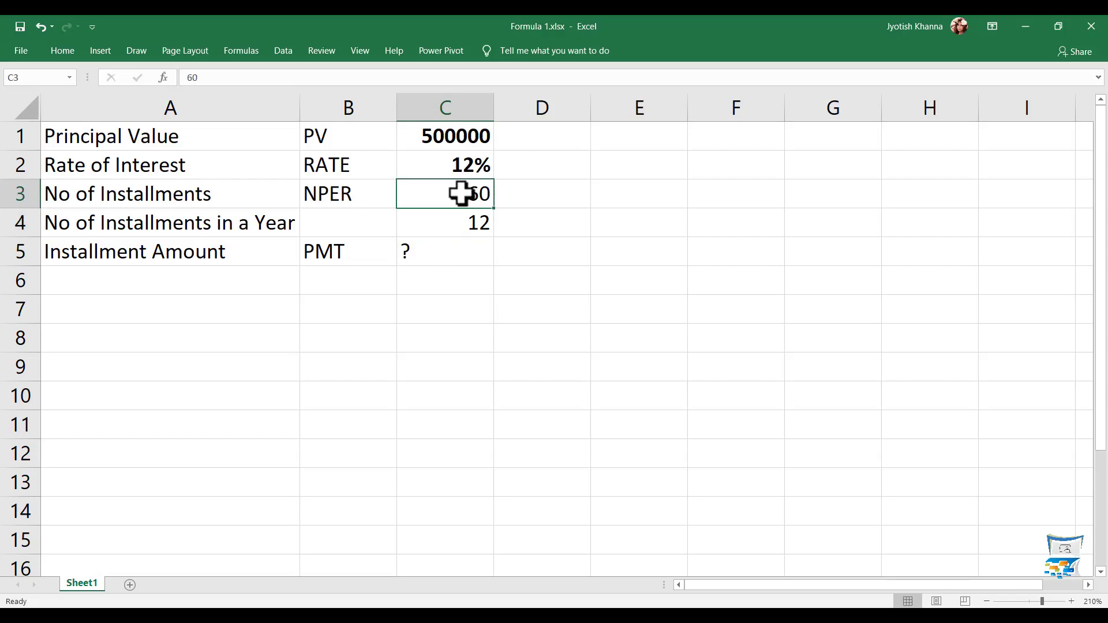
click(453, 222)
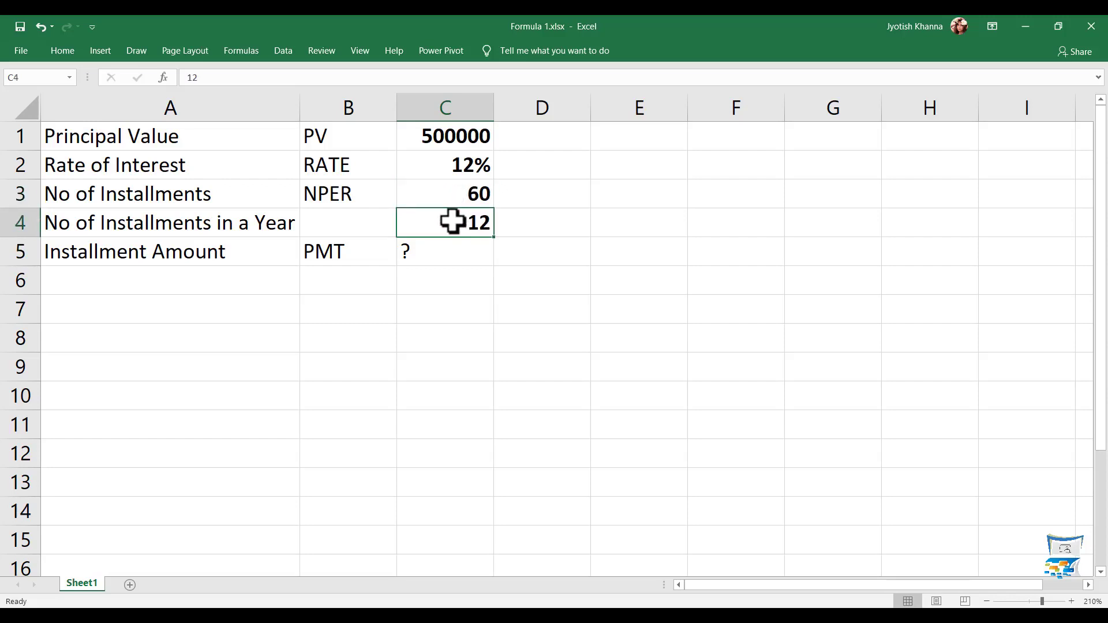
click(415, 256)
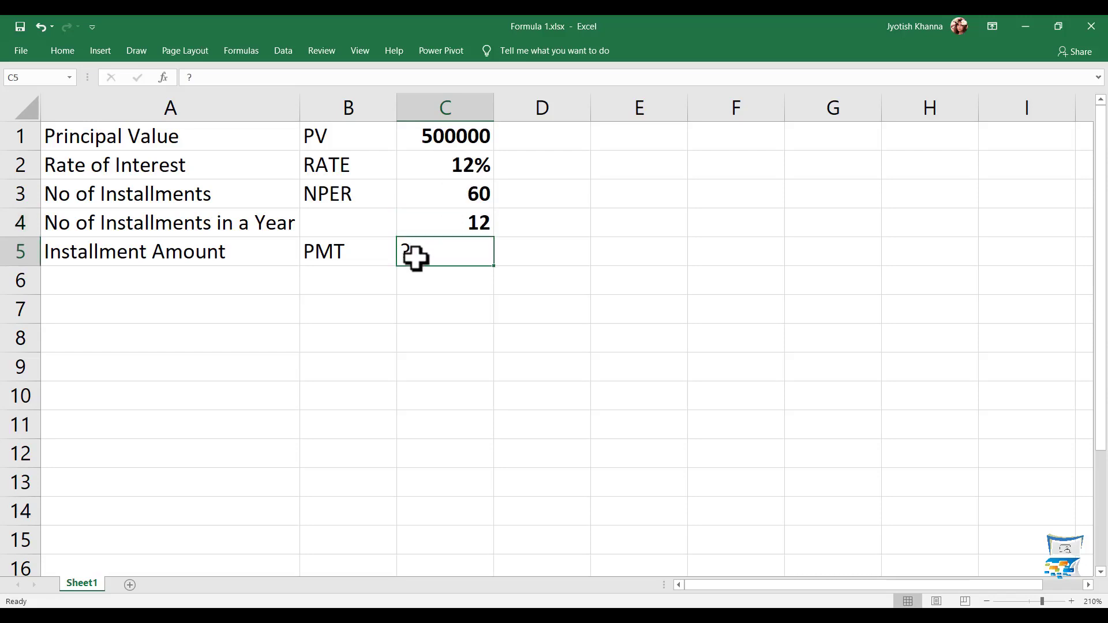
key(ctrl+b)
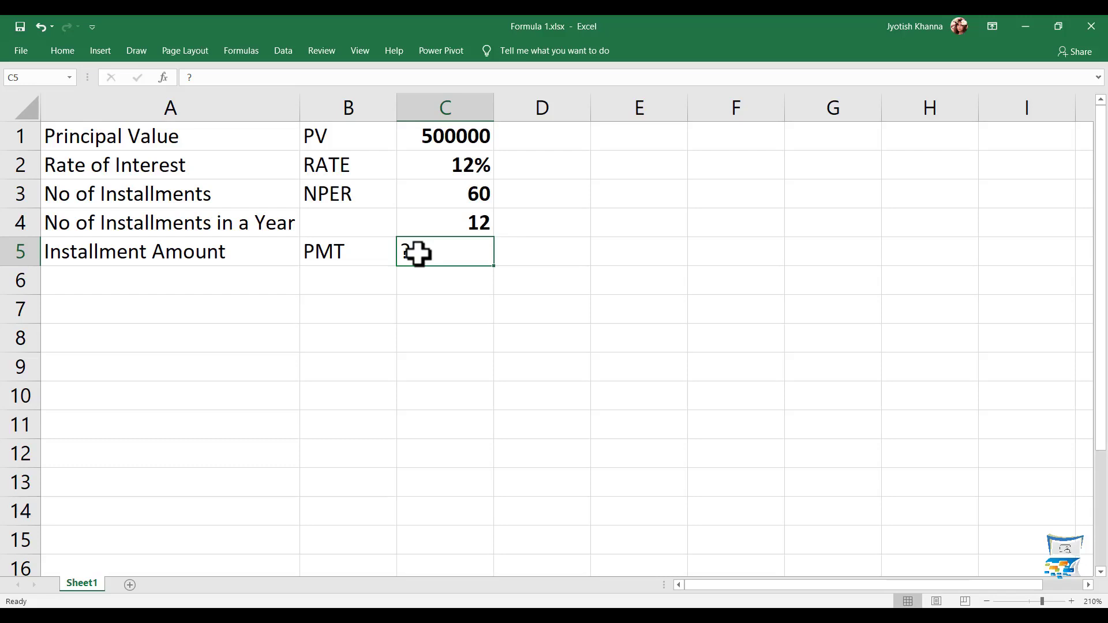
Clear the question mark placeholder from the Installment Amount cell C5.
key(Delete)
click(337, 253)
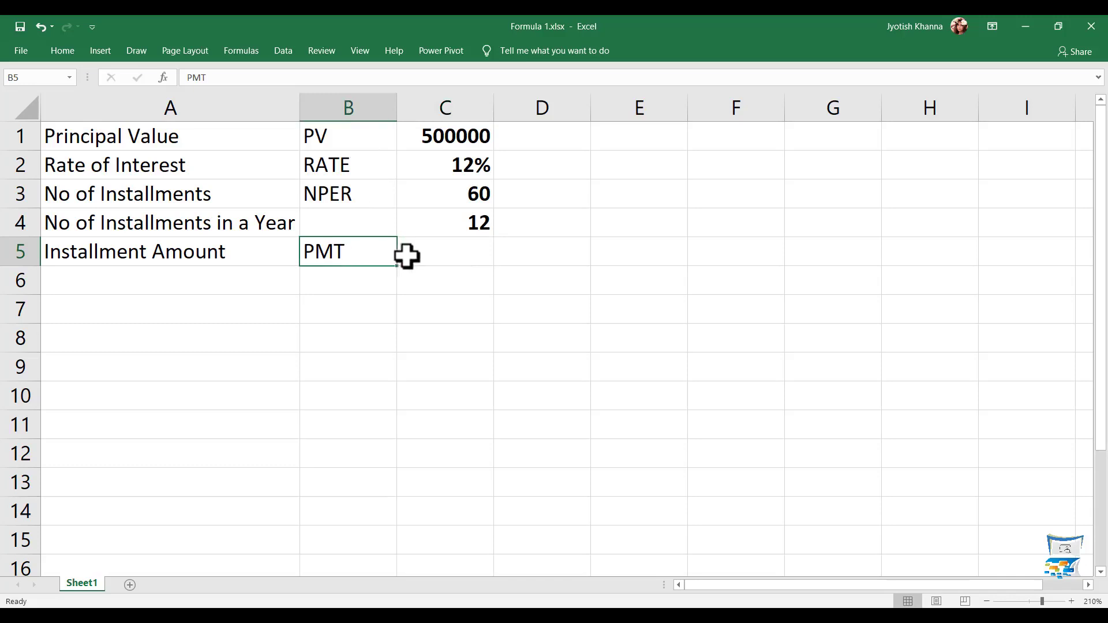
click(427, 254)
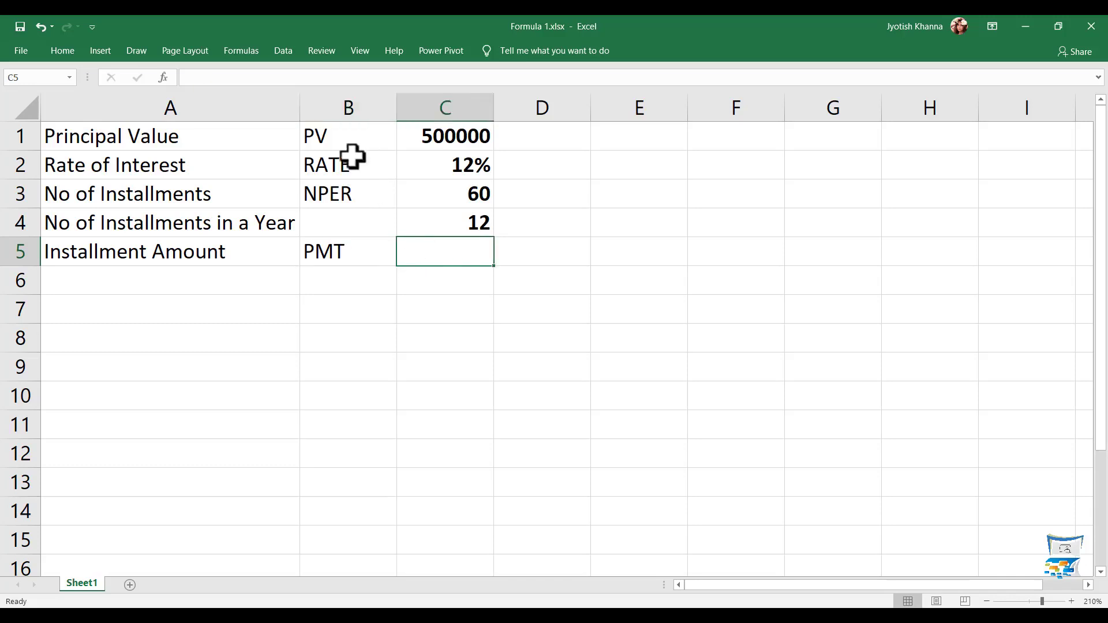
Examine the loan labels in column A against their function argument abbreviations in column B.
drag(343, 138, 352, 254)
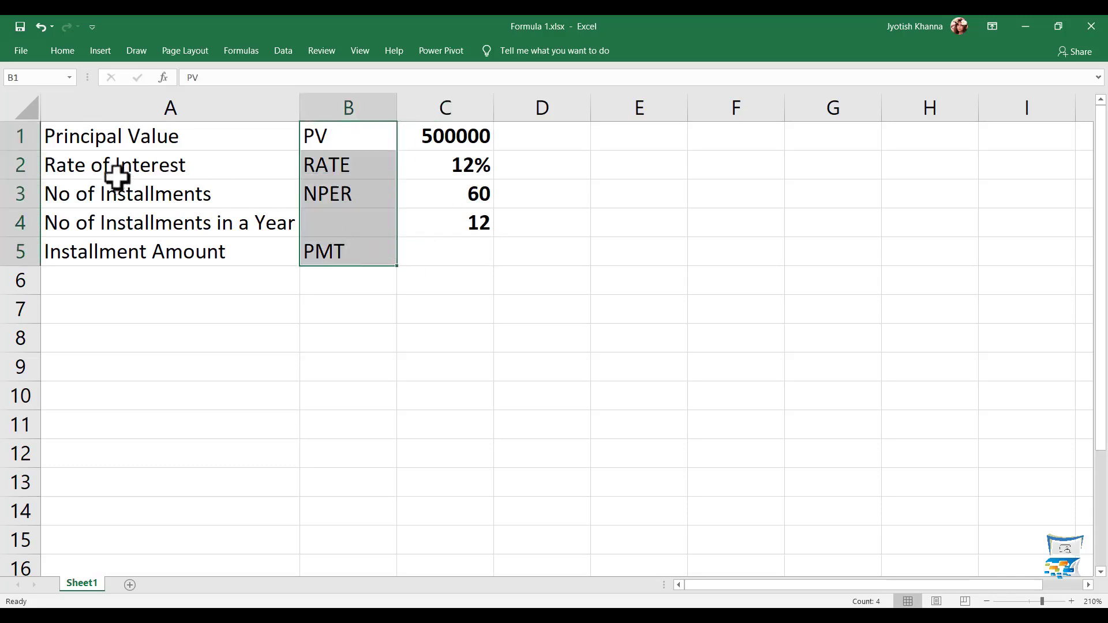
click(141, 138)
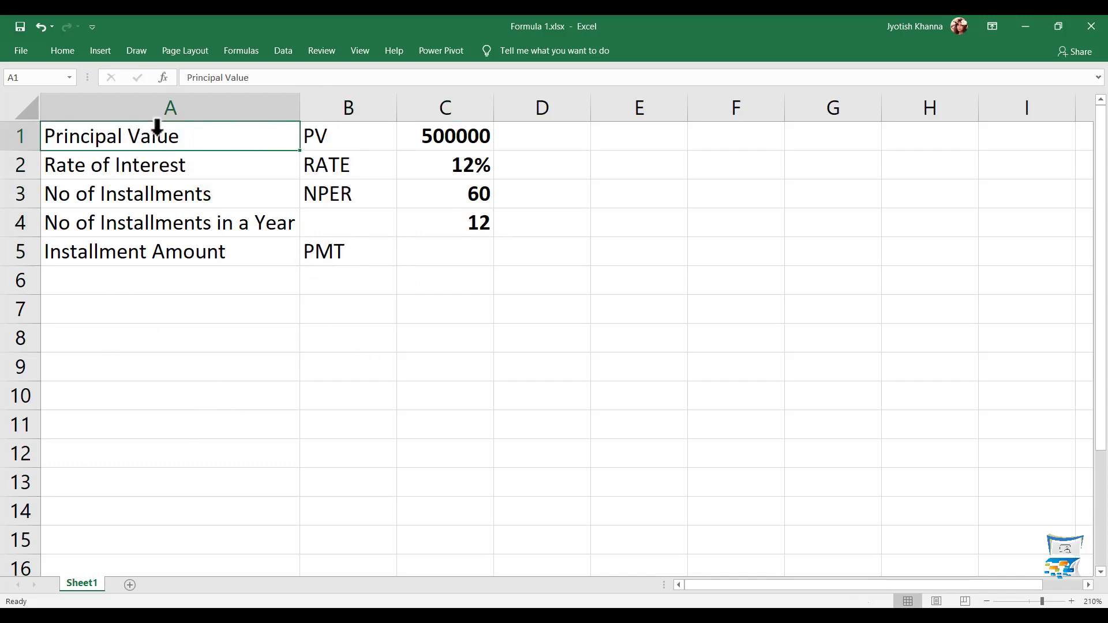
drag(331, 167, 348, 267)
click(329, 139)
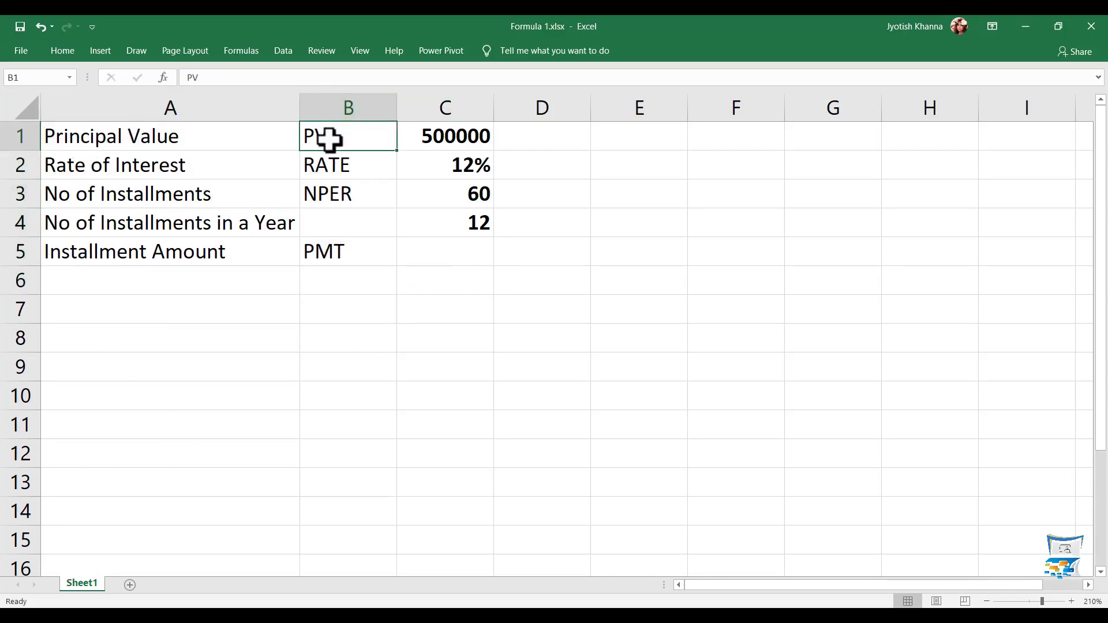
click(170, 166)
drag(170, 166, 180, 247)
click(168, 141)
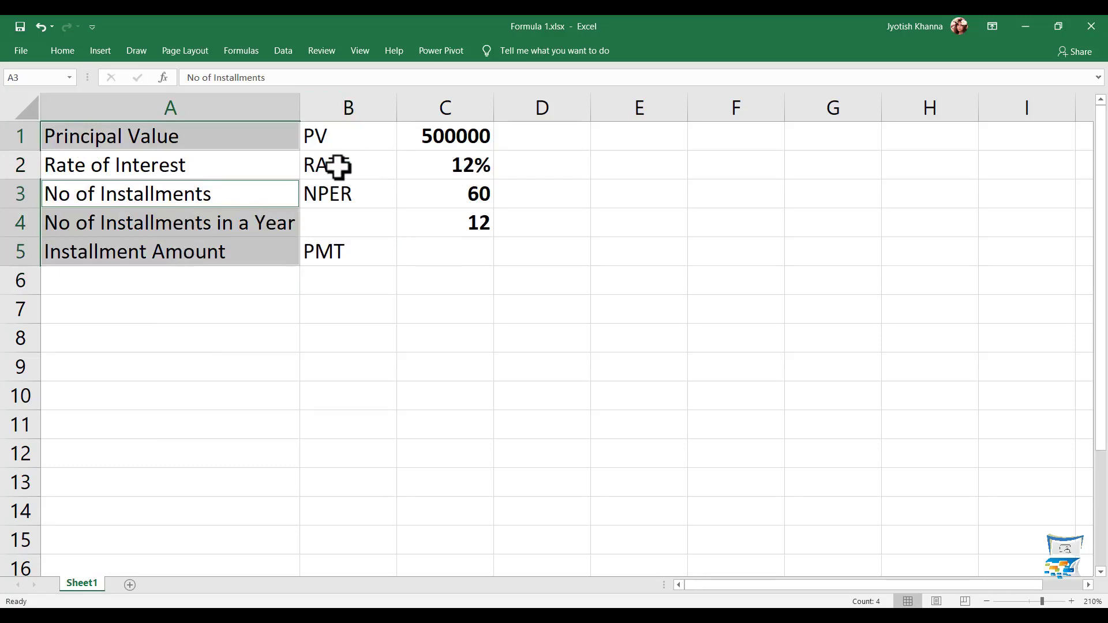
click(207, 196)
drag(202, 139, 204, 163)
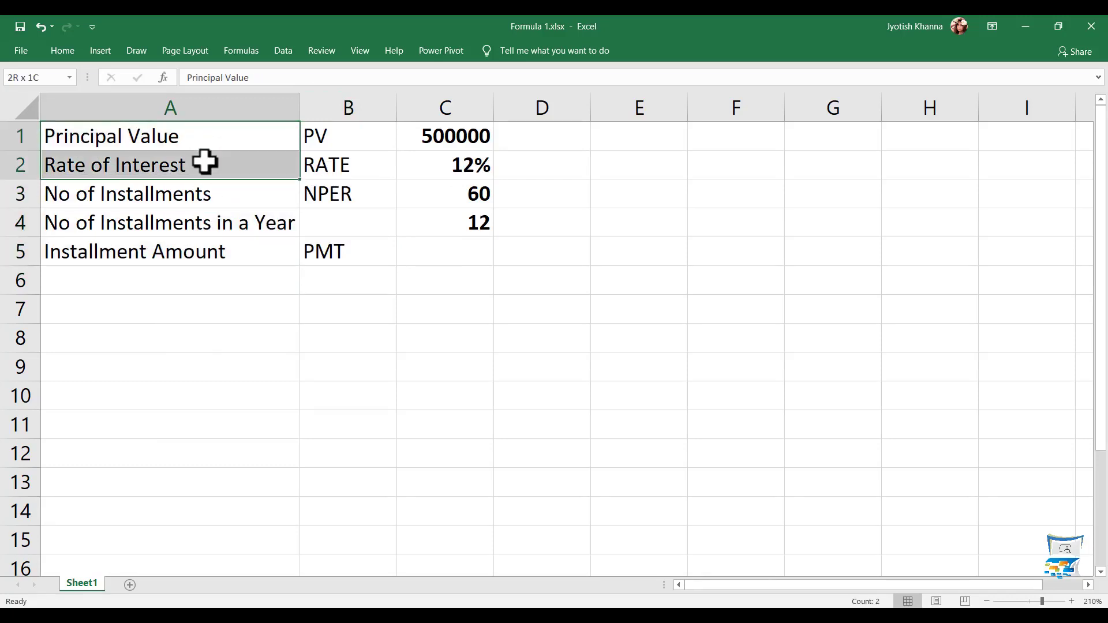
ctrl+click(192, 250)
ctrl+click(190, 221)
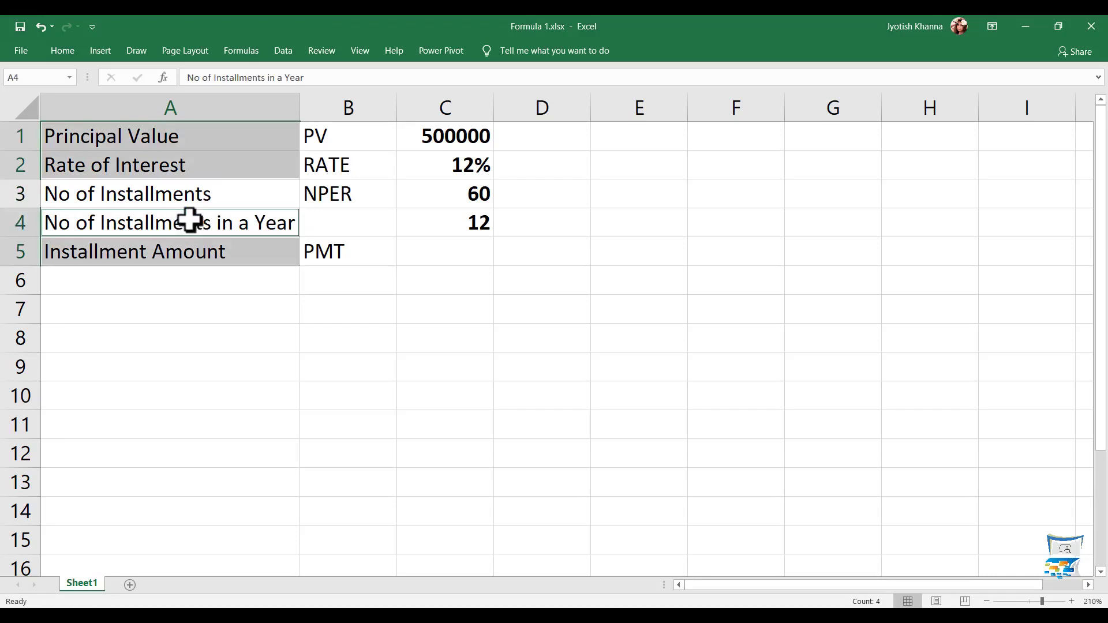
click(326, 200)
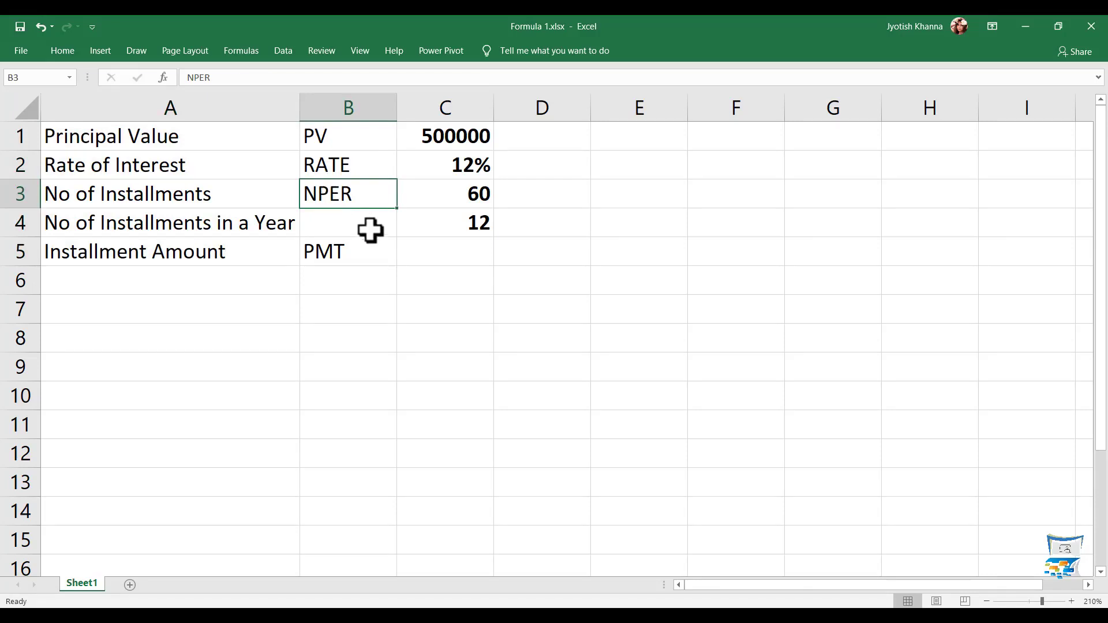
click(440, 252)
text(=)
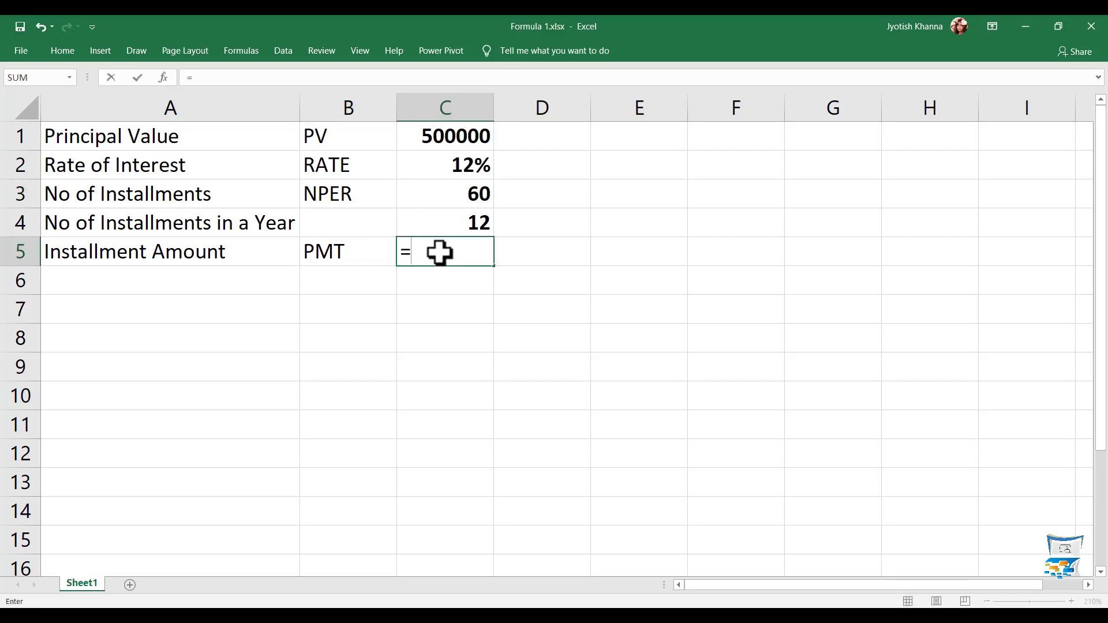
text(pm)
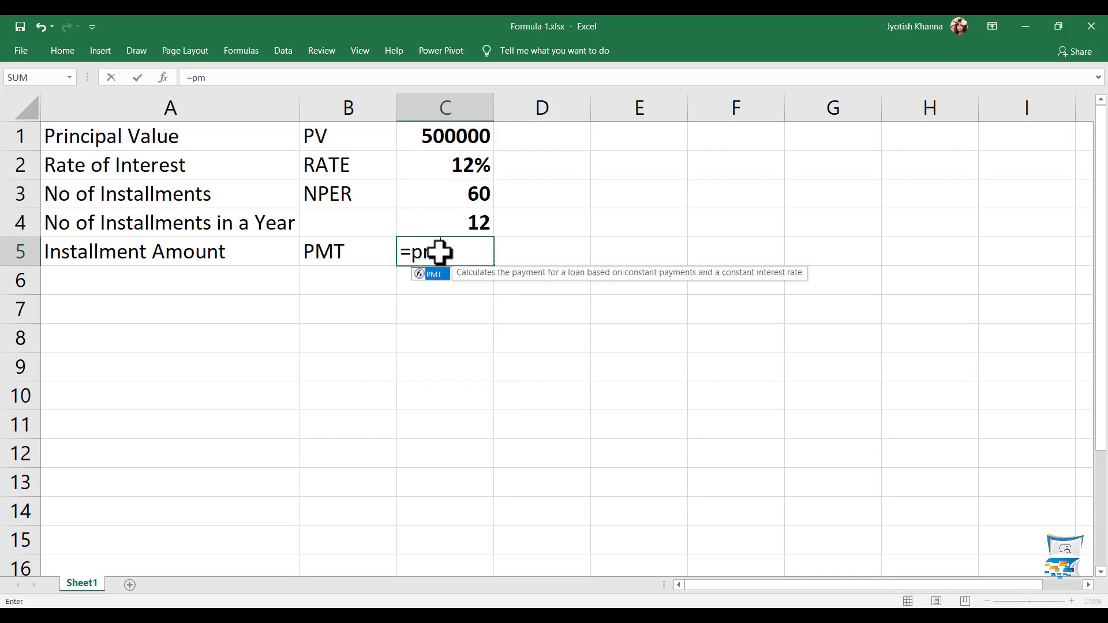
text(t)
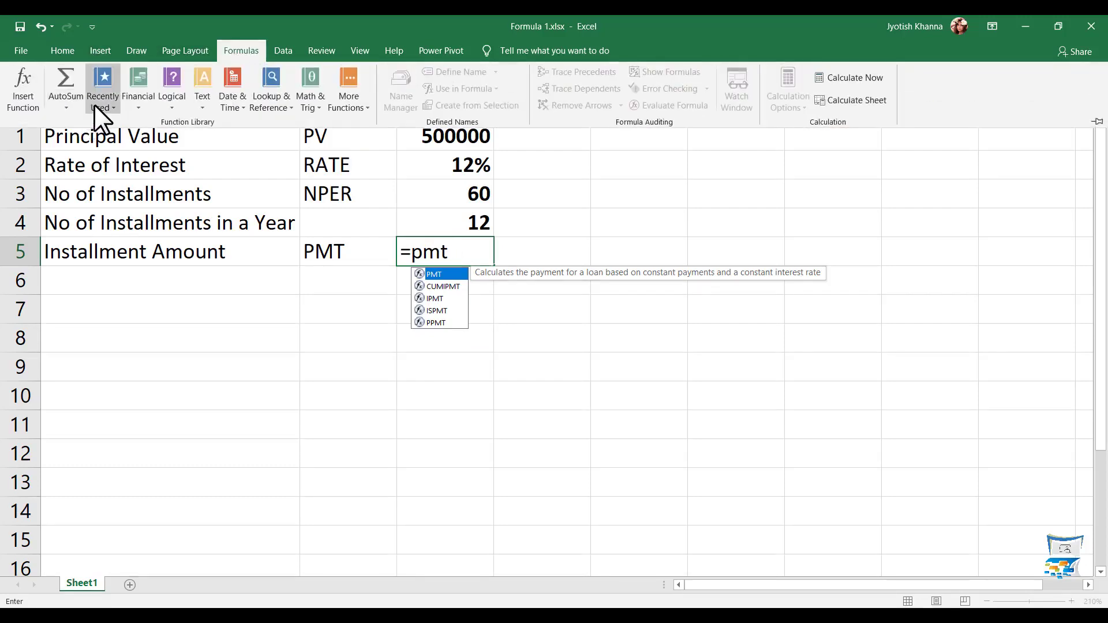
click(145, 104)
scroll(159, 277, down, 6)
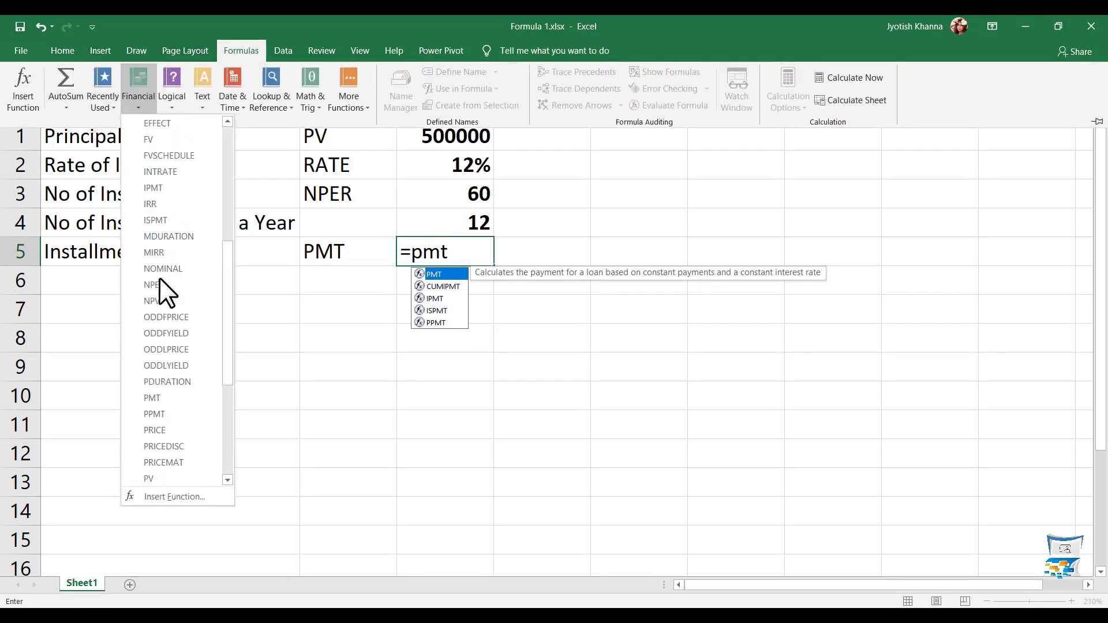
click(158, 398)
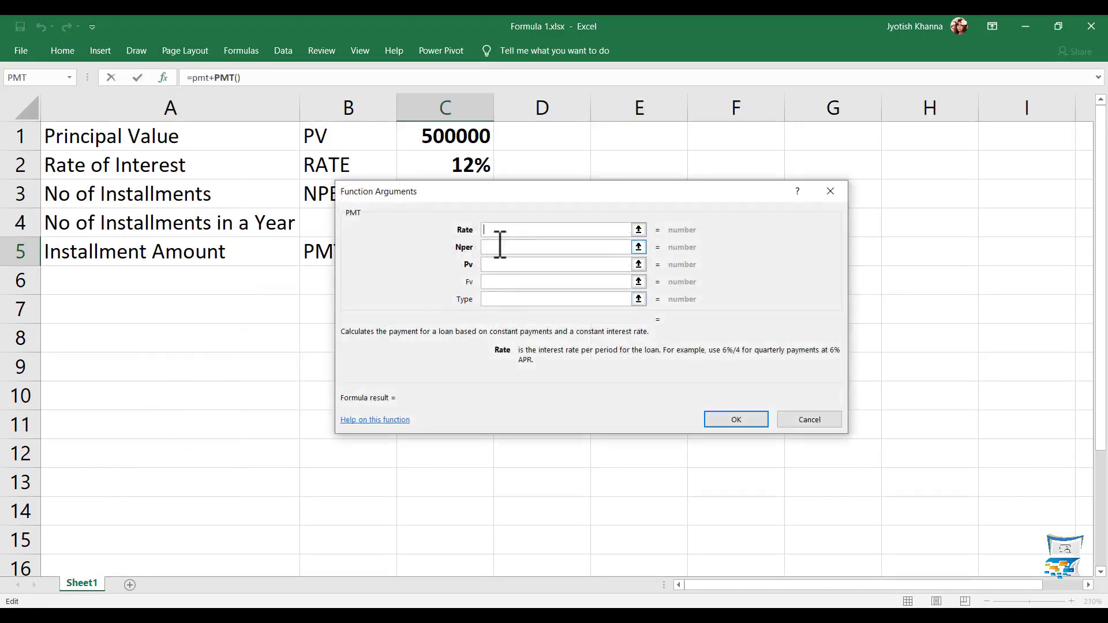
click(795, 422)
Begin a PMT formula in C5 with the rate argument as the interest rate divided by installments per year, C2/C4.
text(=pmt)
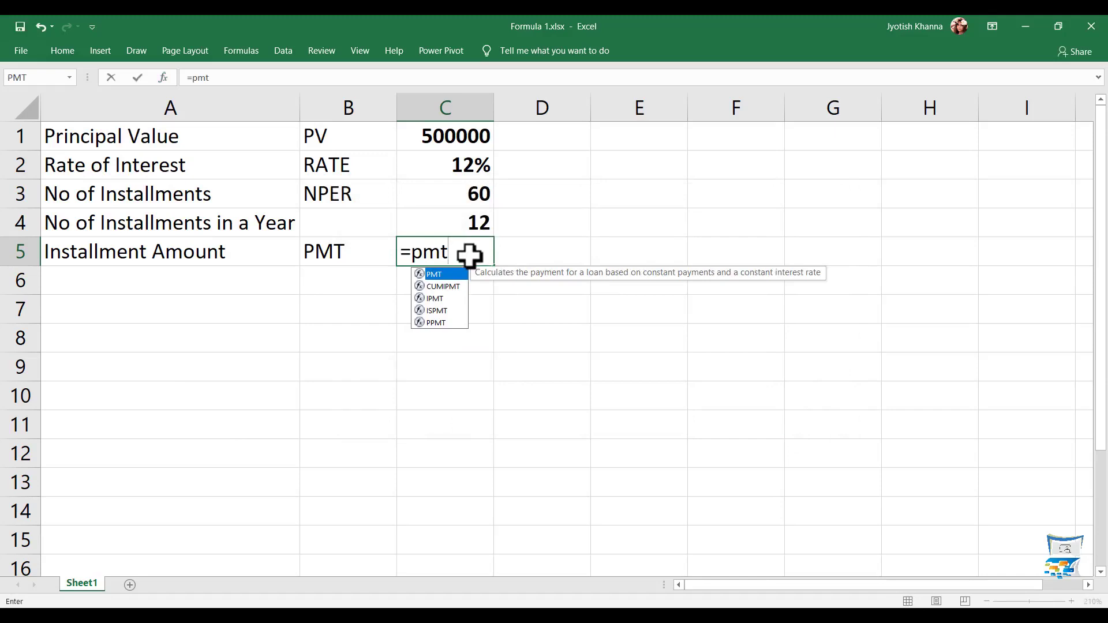
text(()
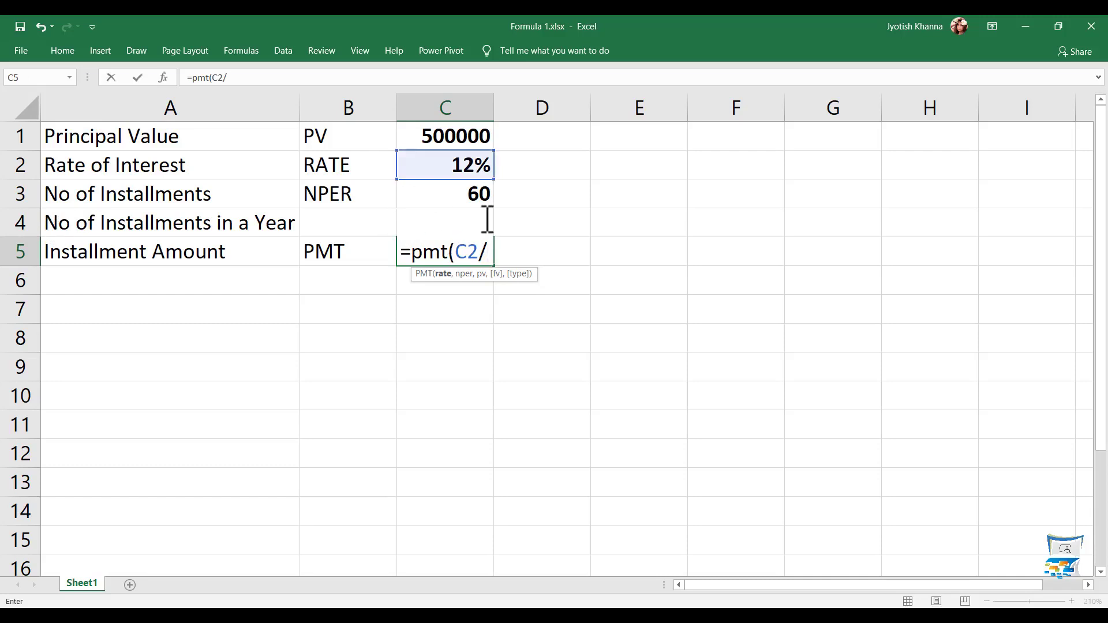
click(467, 234)
click(488, 251)
click(553, 223)
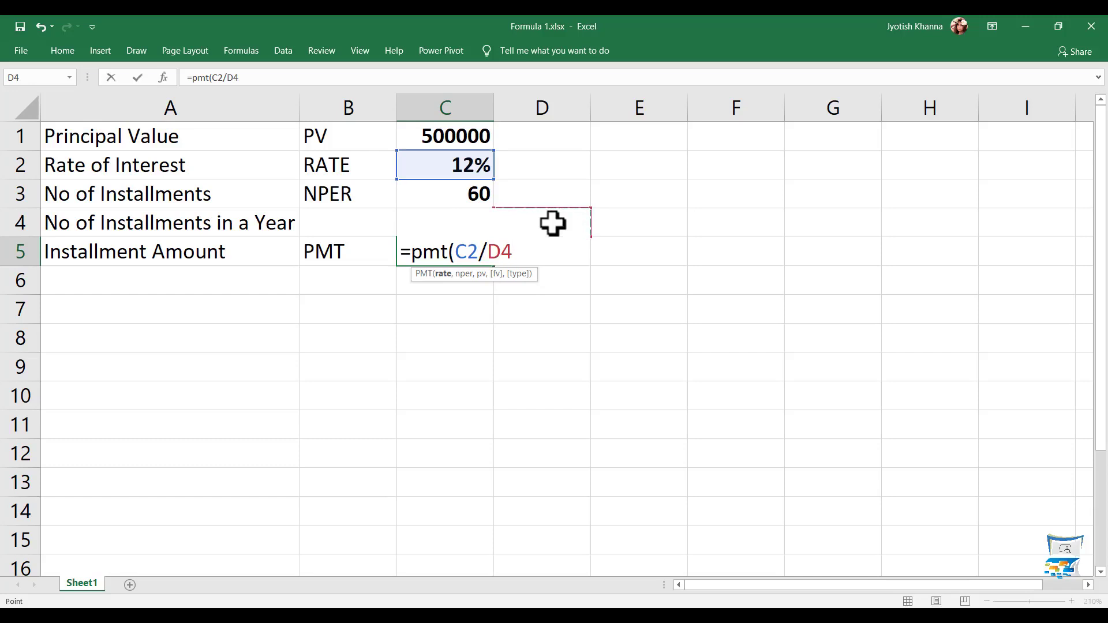
key(Left)
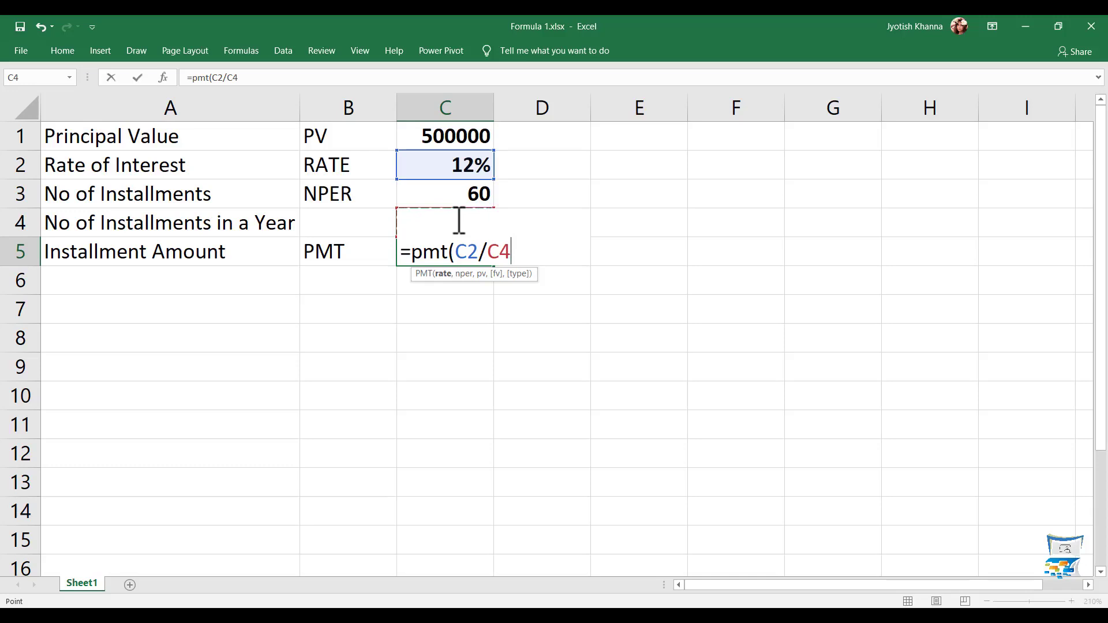
Complete the PMT formula in C5 with C3 as the number of periods and C1 as the present value.
text(,)
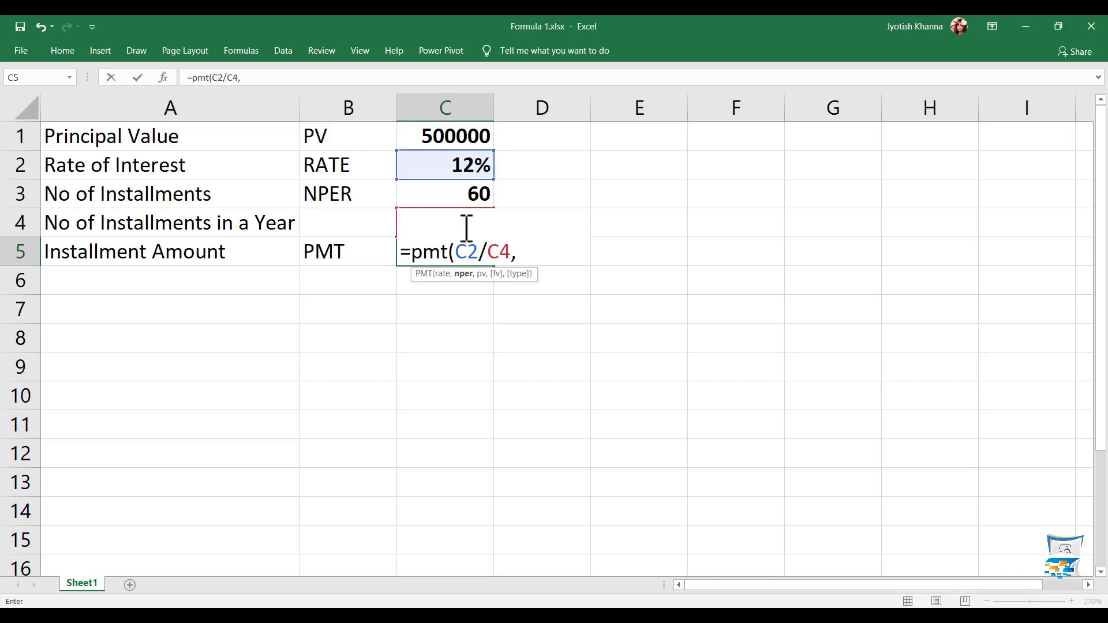
click(460, 191)
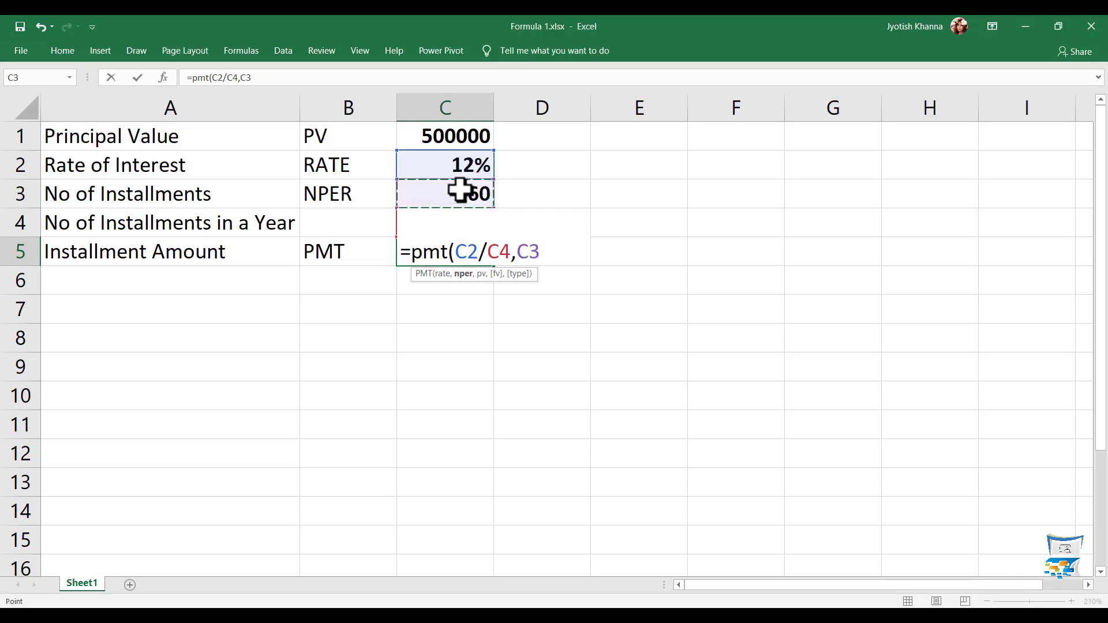
text(,)
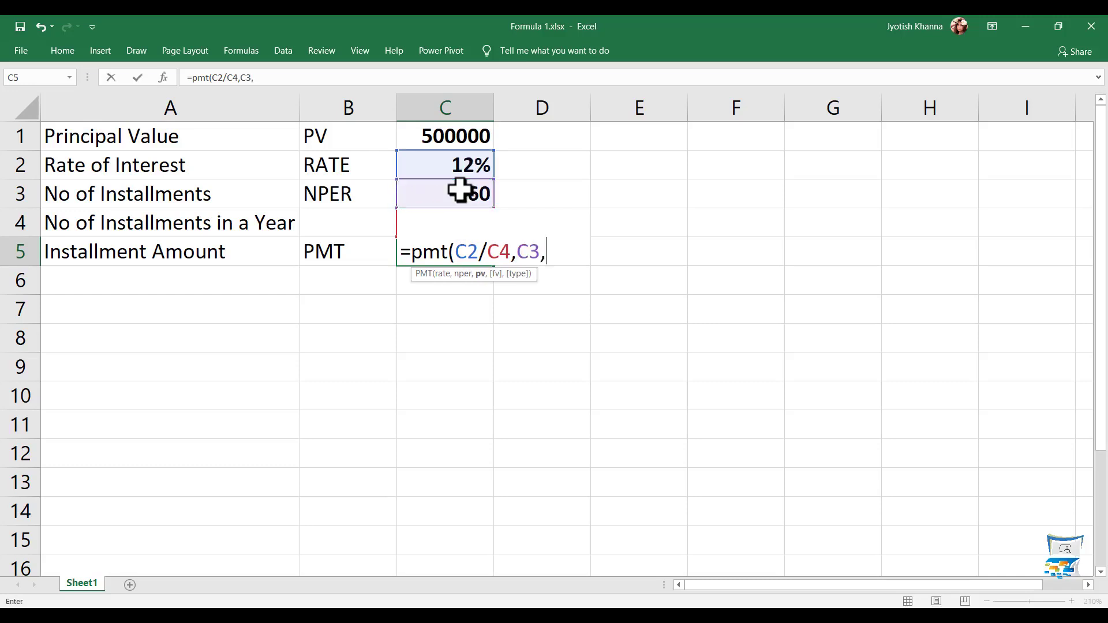
click(425, 133)
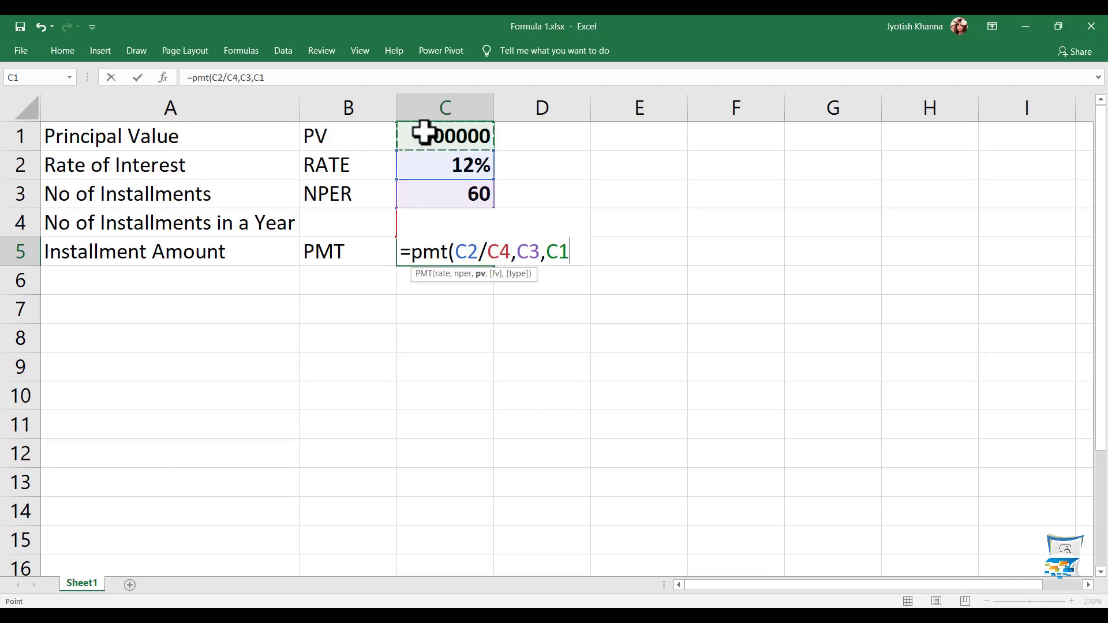
text())
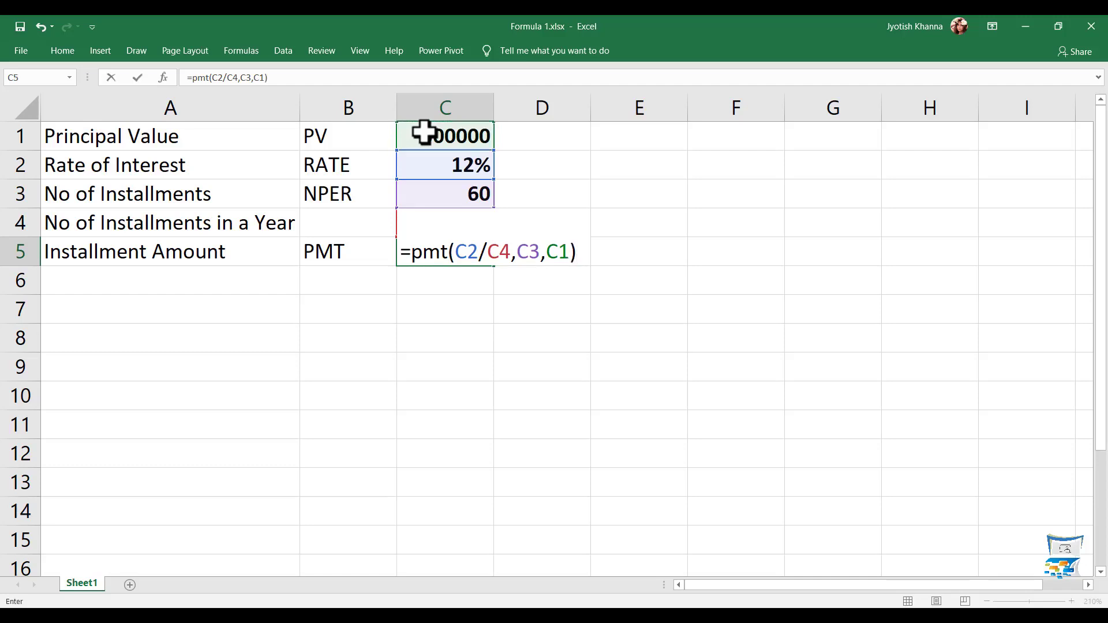
key(Return)
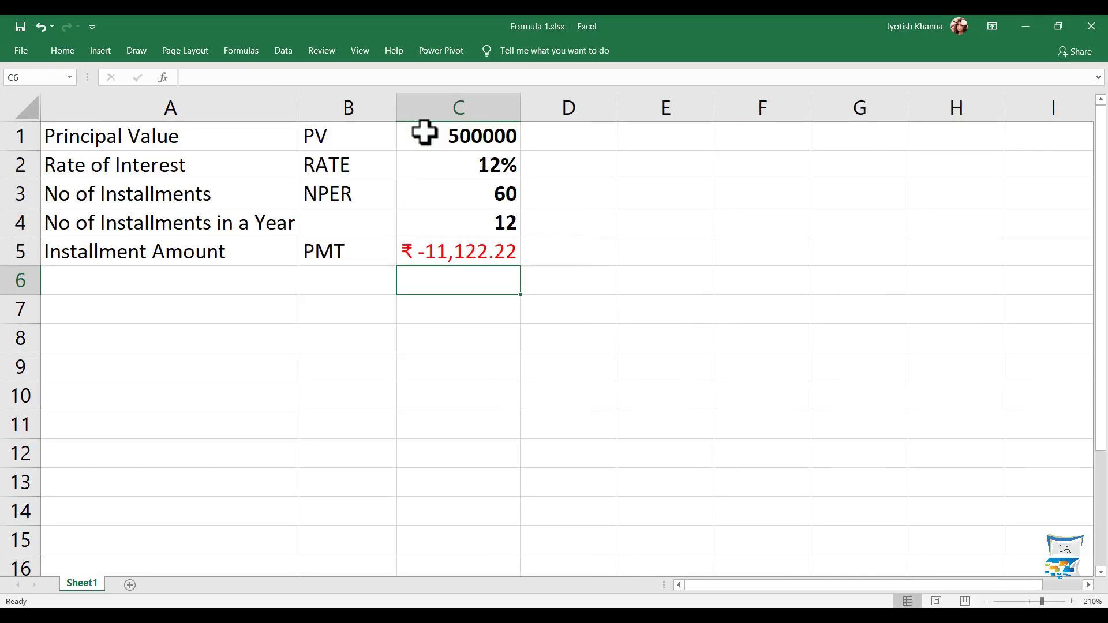
Negate the PMT formula in C5 by inserting a minus sign in front of PMT.
click(460, 247)
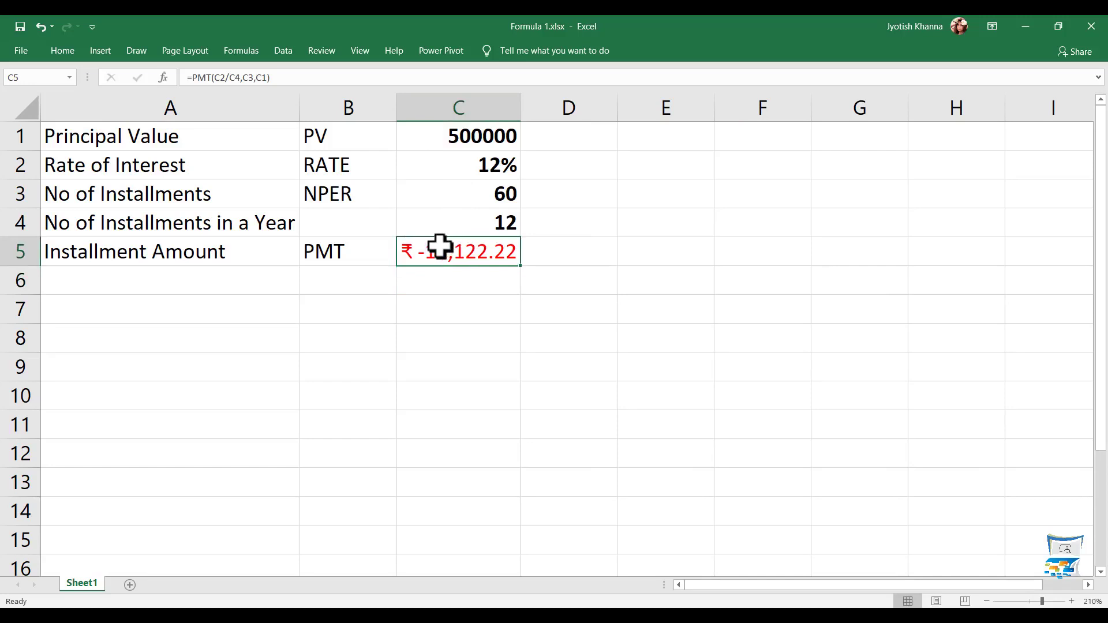
click(482, 135)
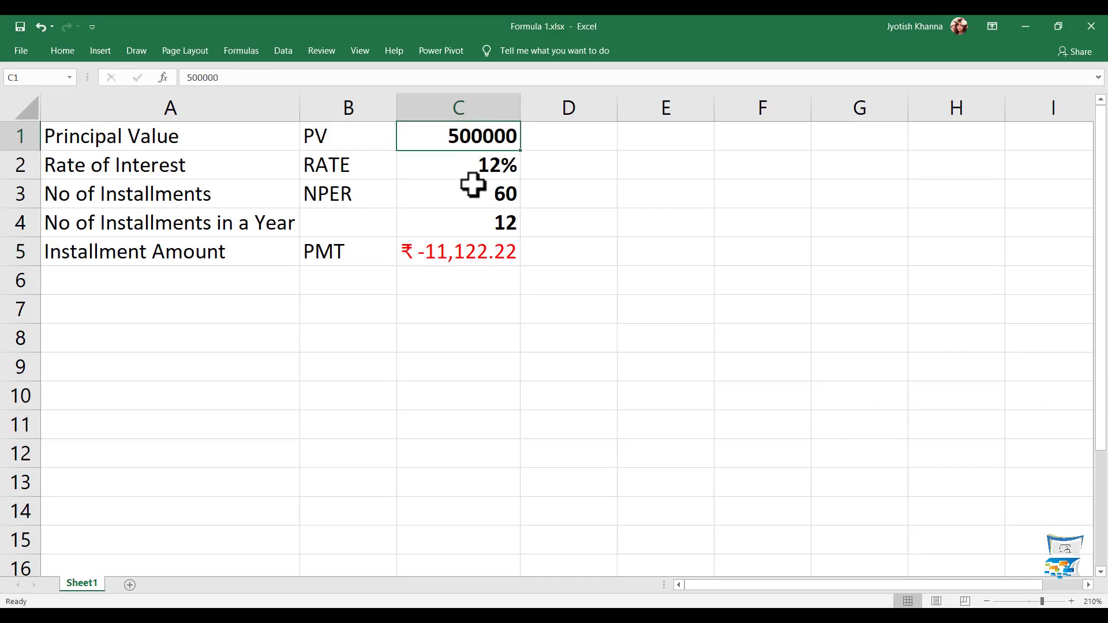
click(472, 255)
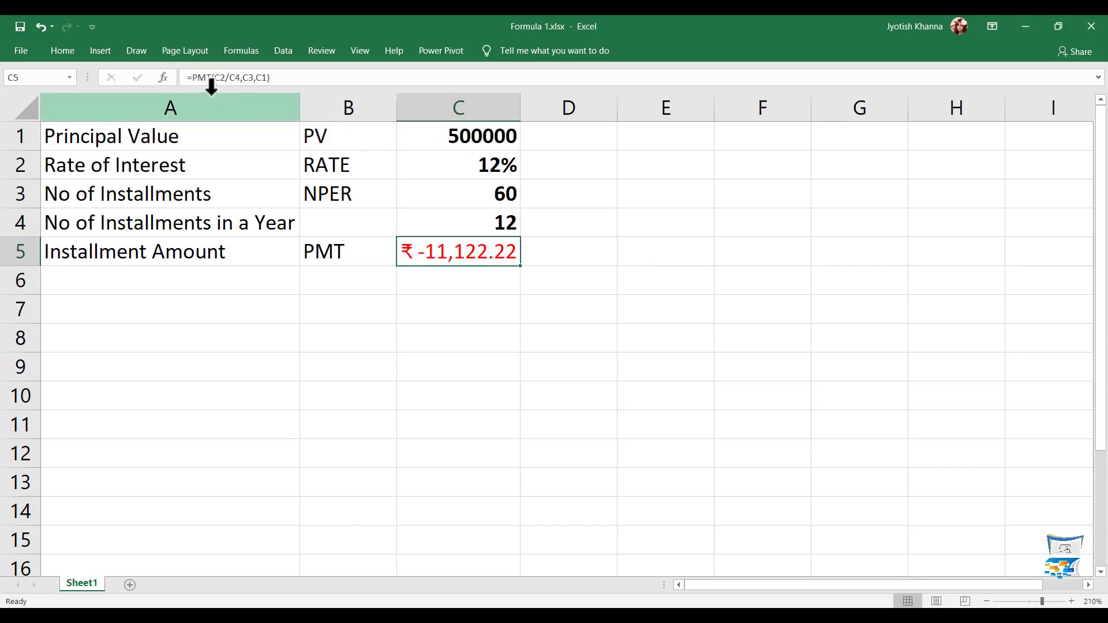
click(191, 78)
text(-)
key(Return)
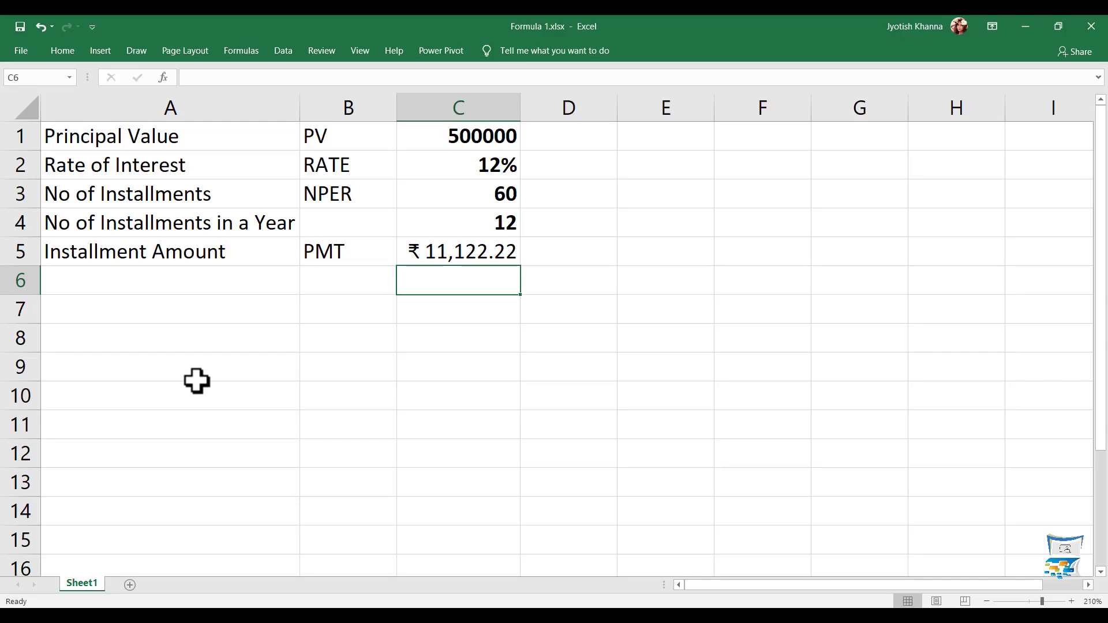
key(Up)
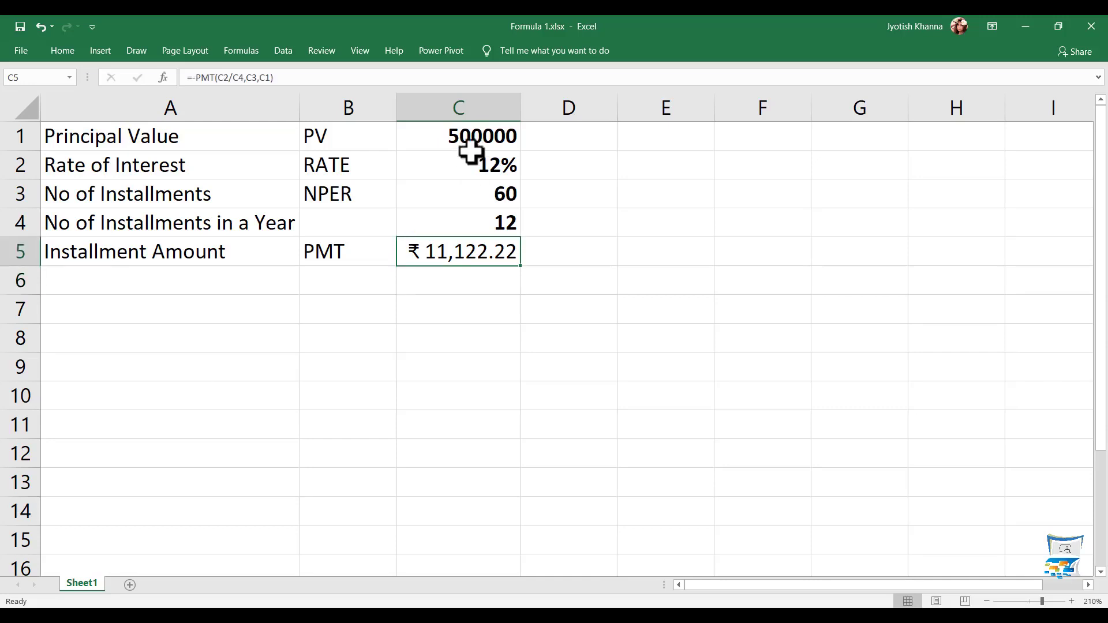
click(468, 163)
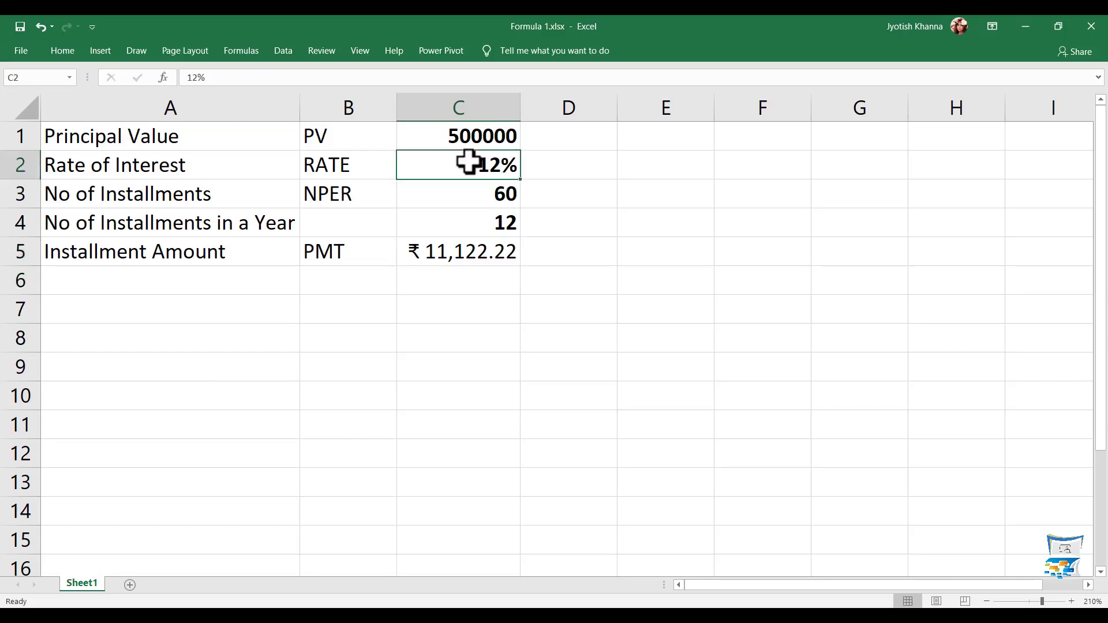
click(465, 194)
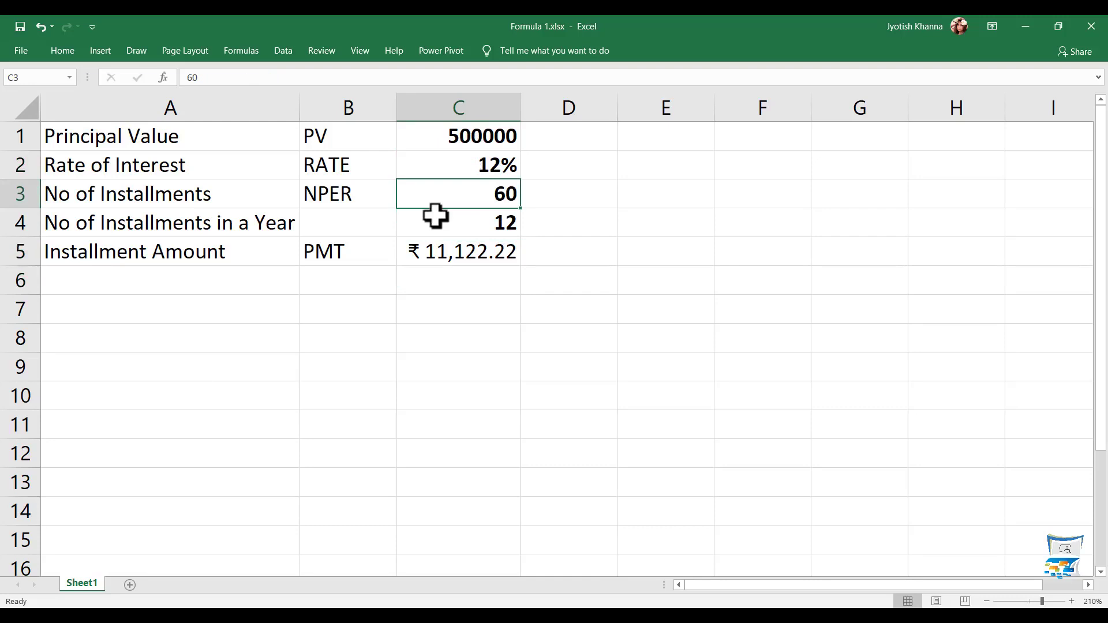
click(436, 216)
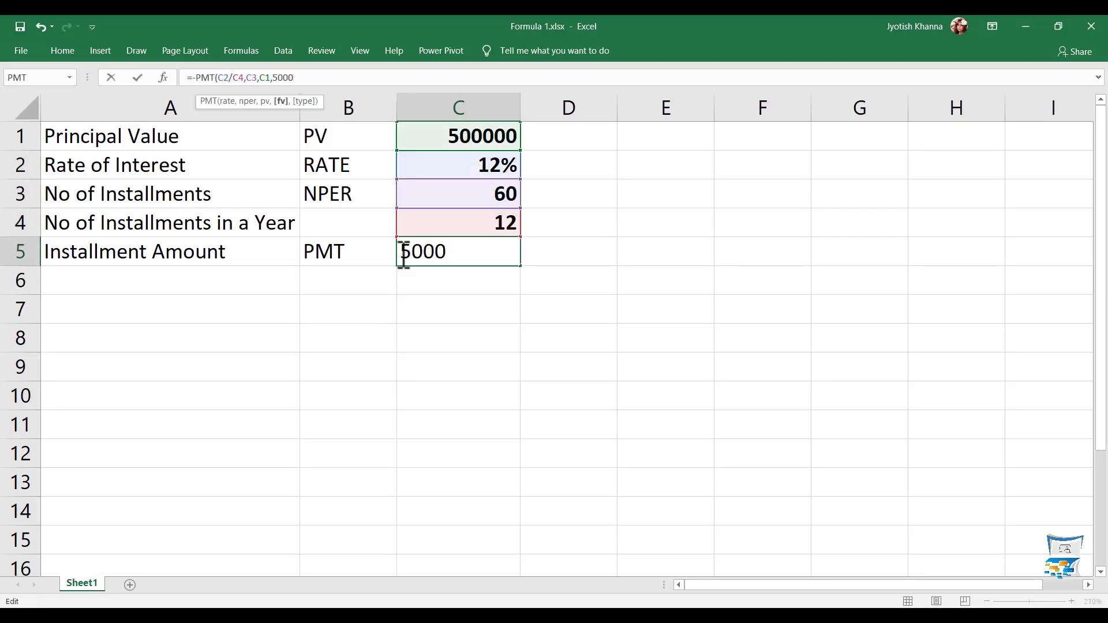
text(,)
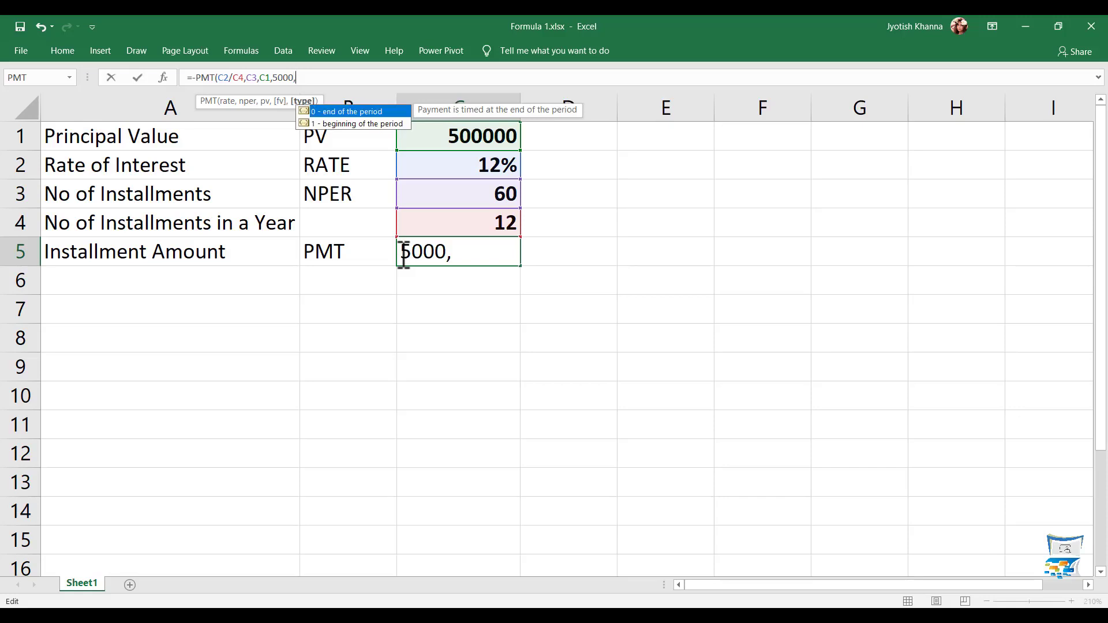
key(Escape)
key(Escape)
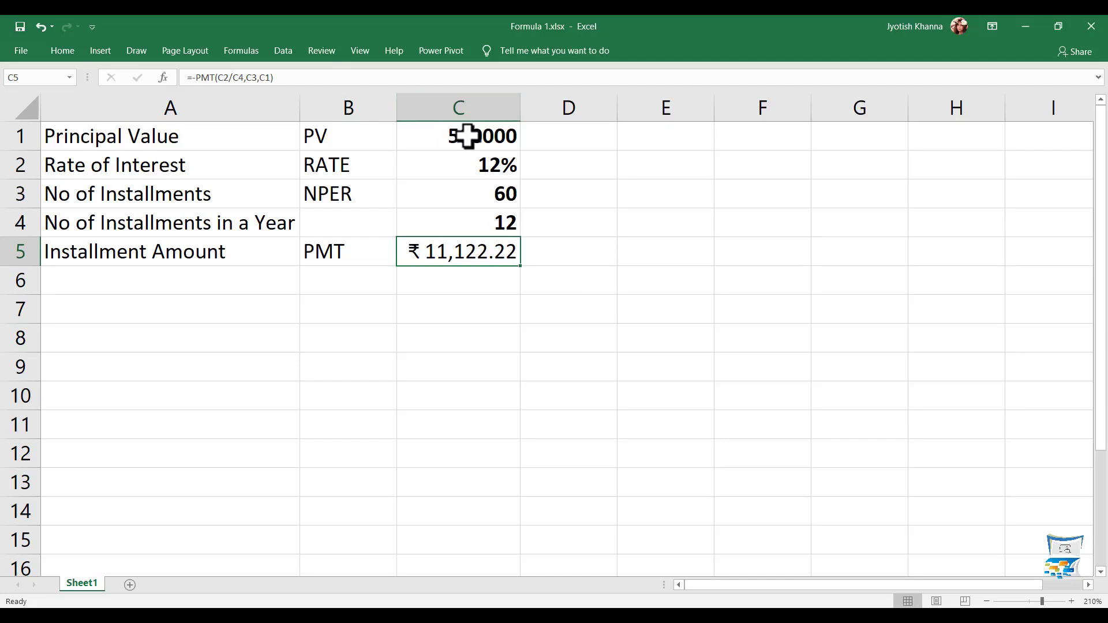
Extend the PMT formula in C5 with a future value argument of 5000, followed by a comma.
click(346, 77)
key(BackSpace)
text(,)
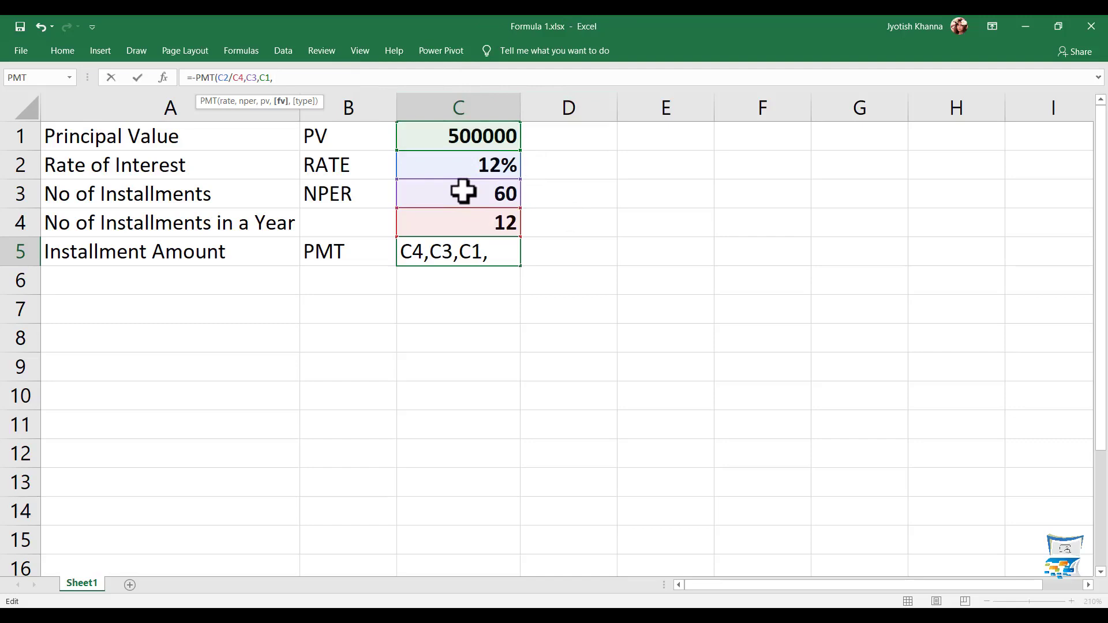
text(5000)
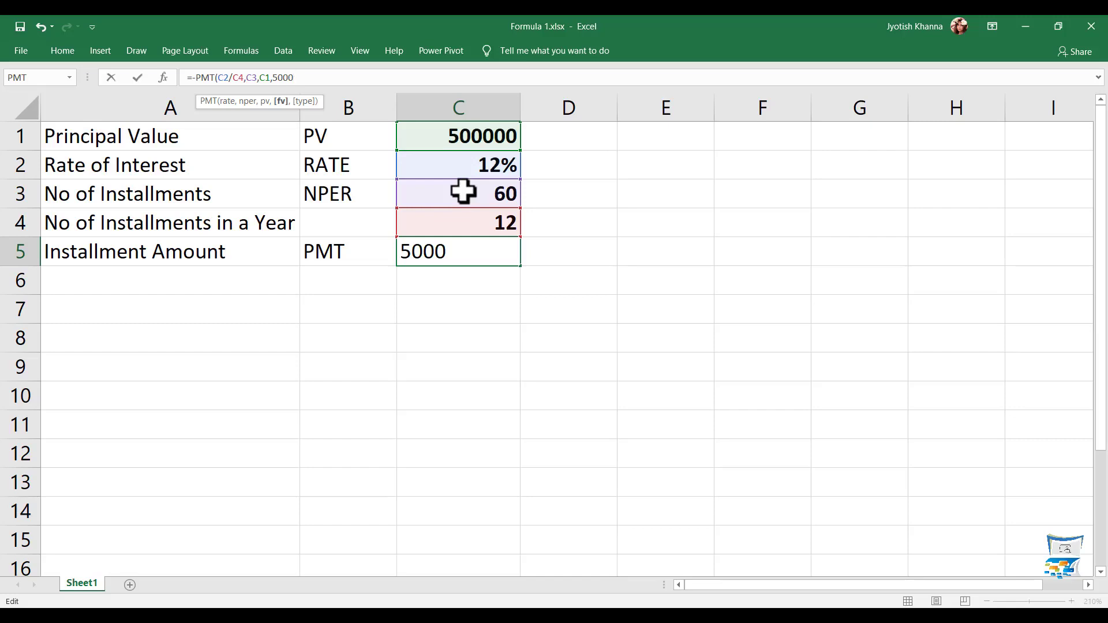
text(,)
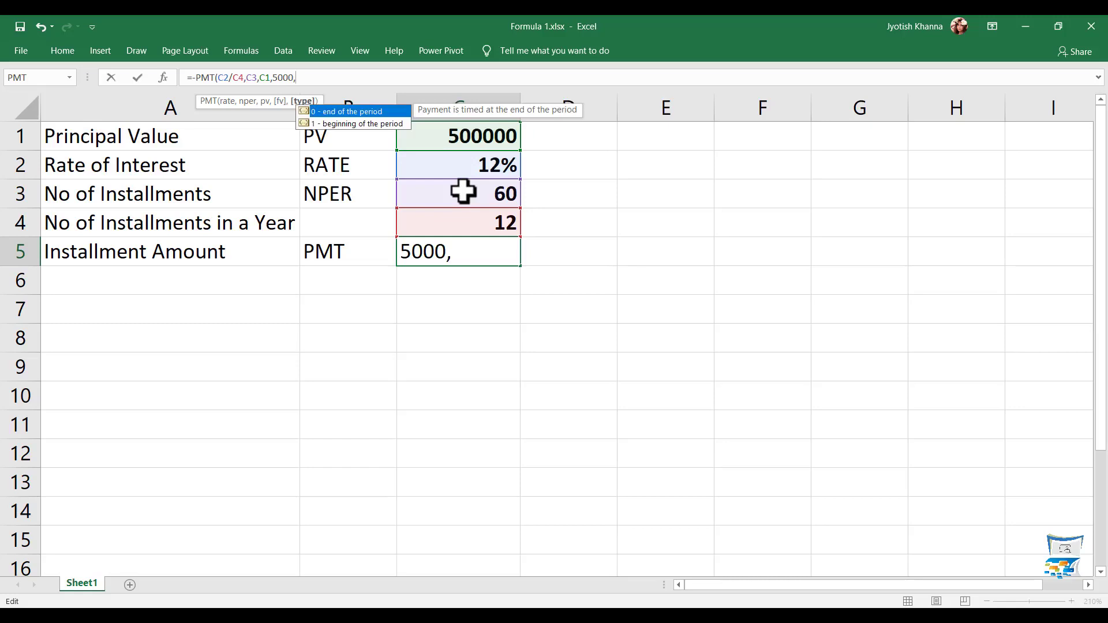
Clear the future value argument of the C5 formula and re-enter it as 5000.
key(Left)
key(BackSpace)
key(BackSpace)
key(BackSpace)
key(BackSpace)
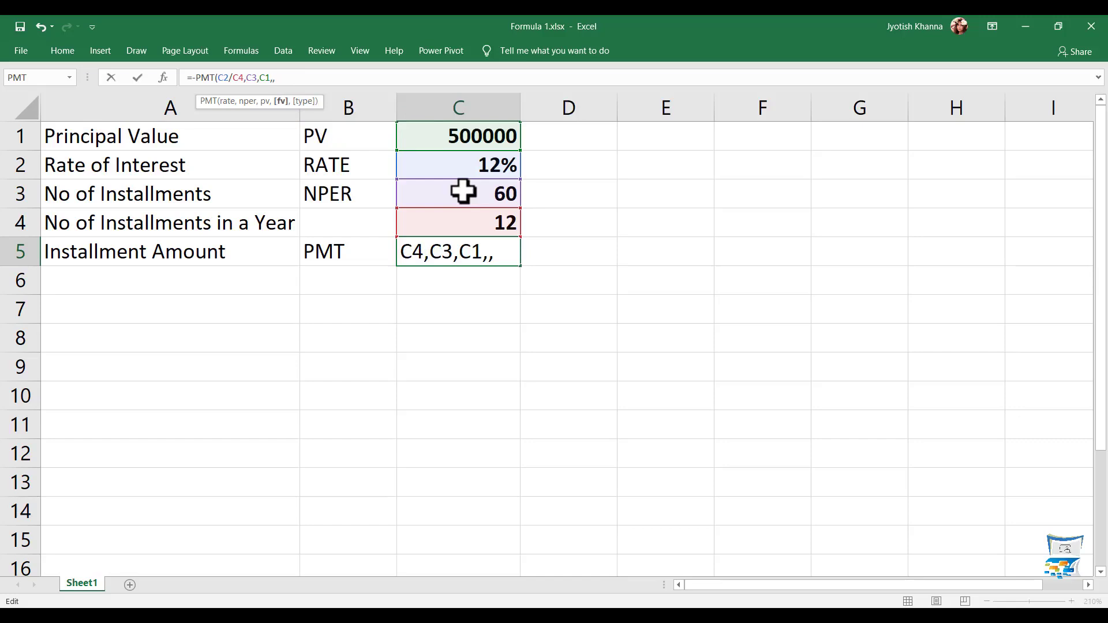
text(5000)
key(Right)
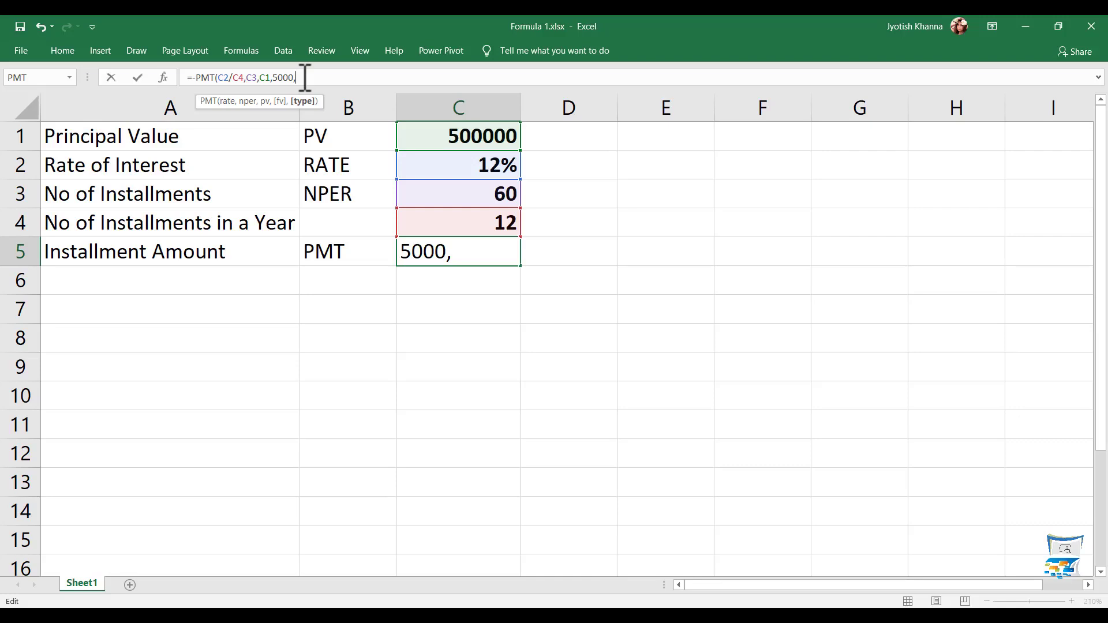
Set the type argument of the C5 PMT formula to 1 for beginning of the period and commit the formula.
text(0)
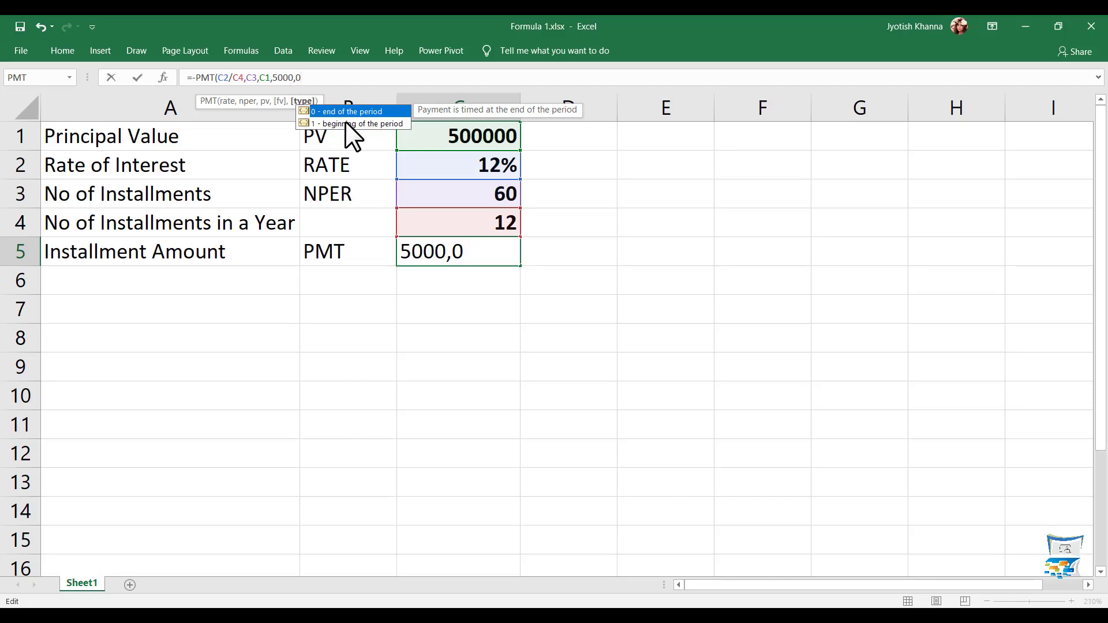
click(346, 123)
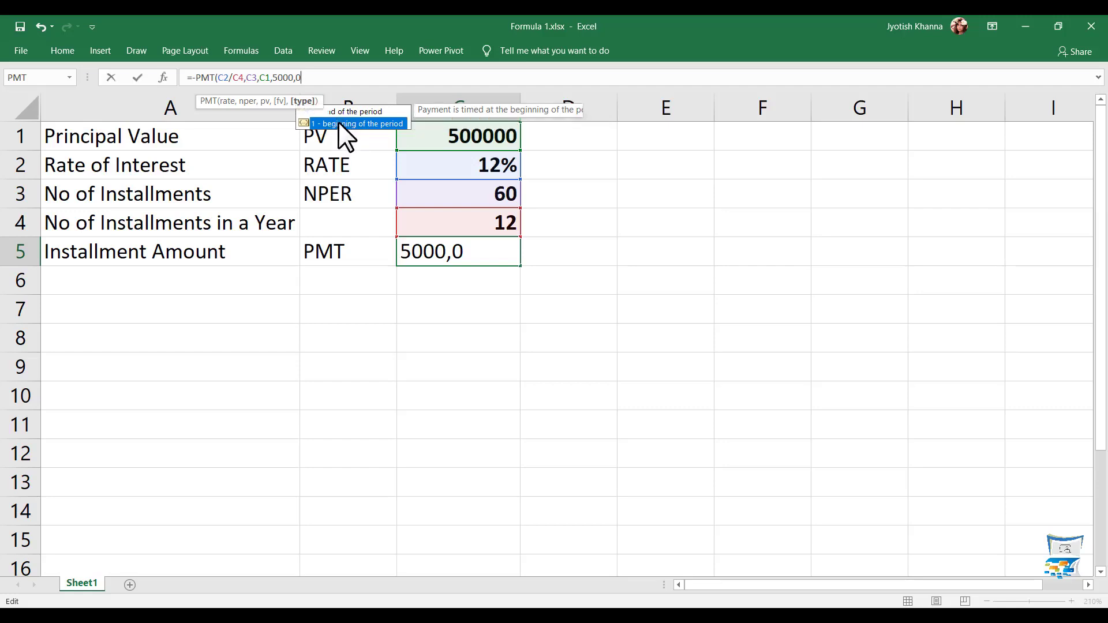
key(BackSpace)
text(1)
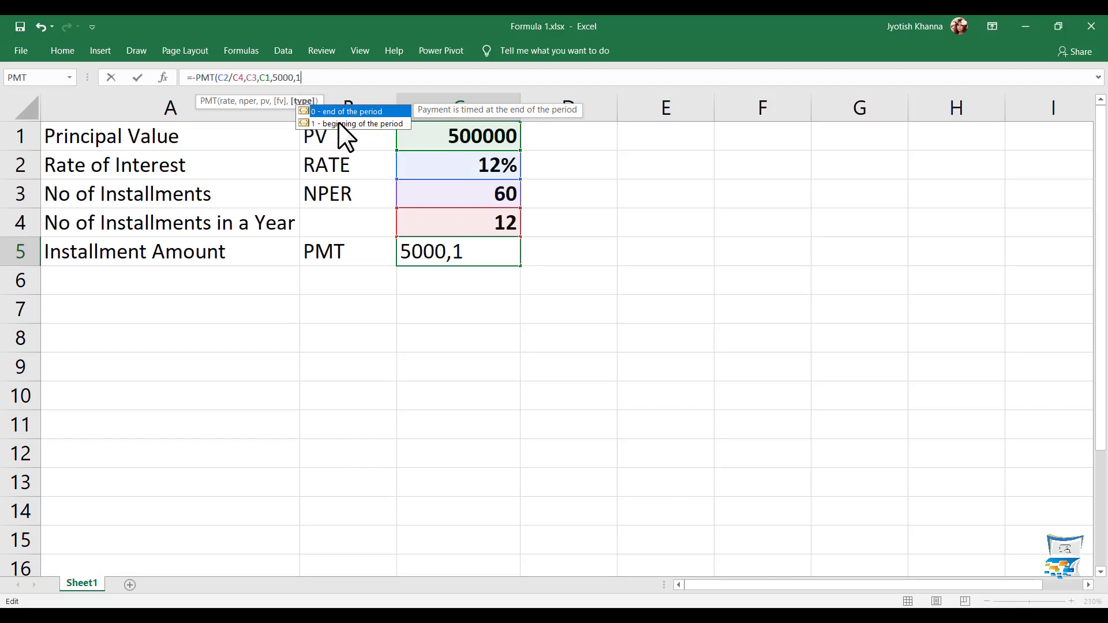
key(Return)
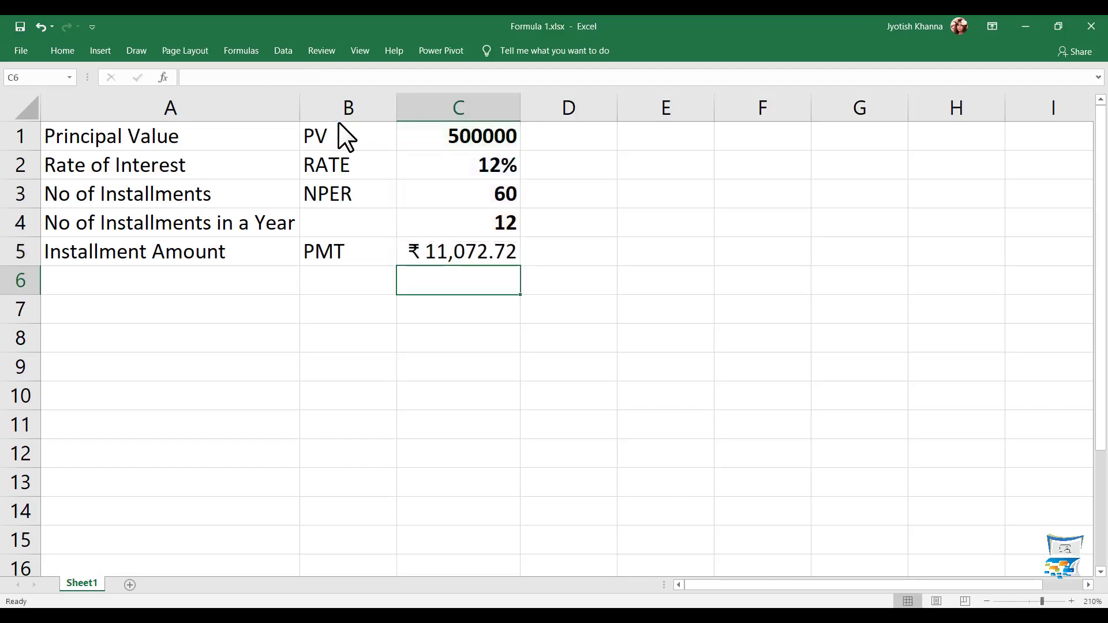
key(Up)
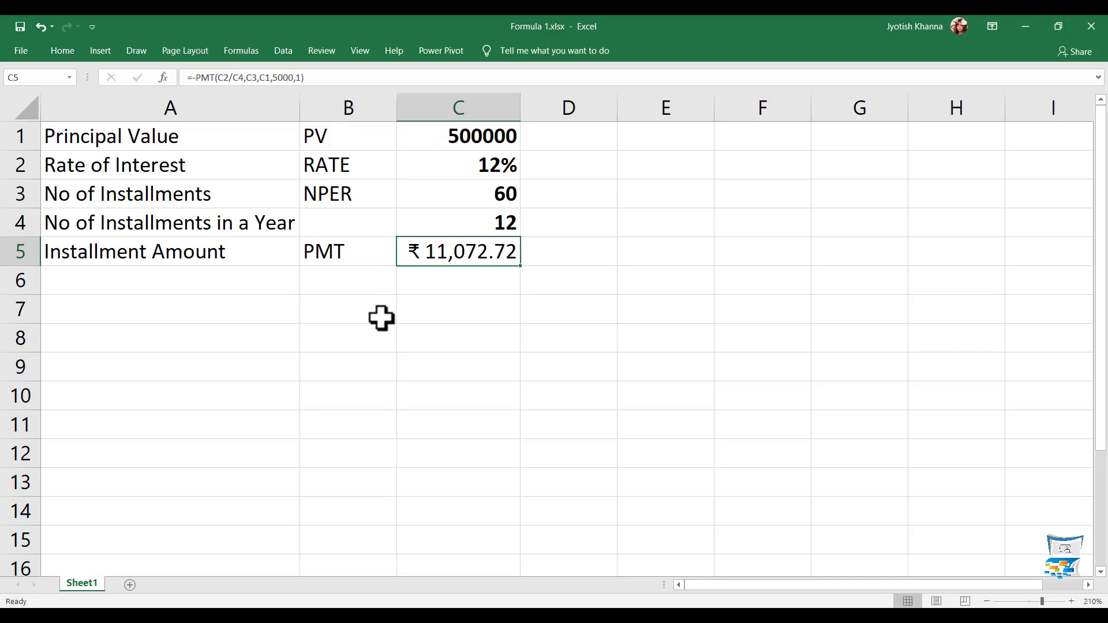
Enter a PV formula in D1 using C2/12, C3 and C5, an empty future value and type 1.
click(555, 139)
text(=pv()
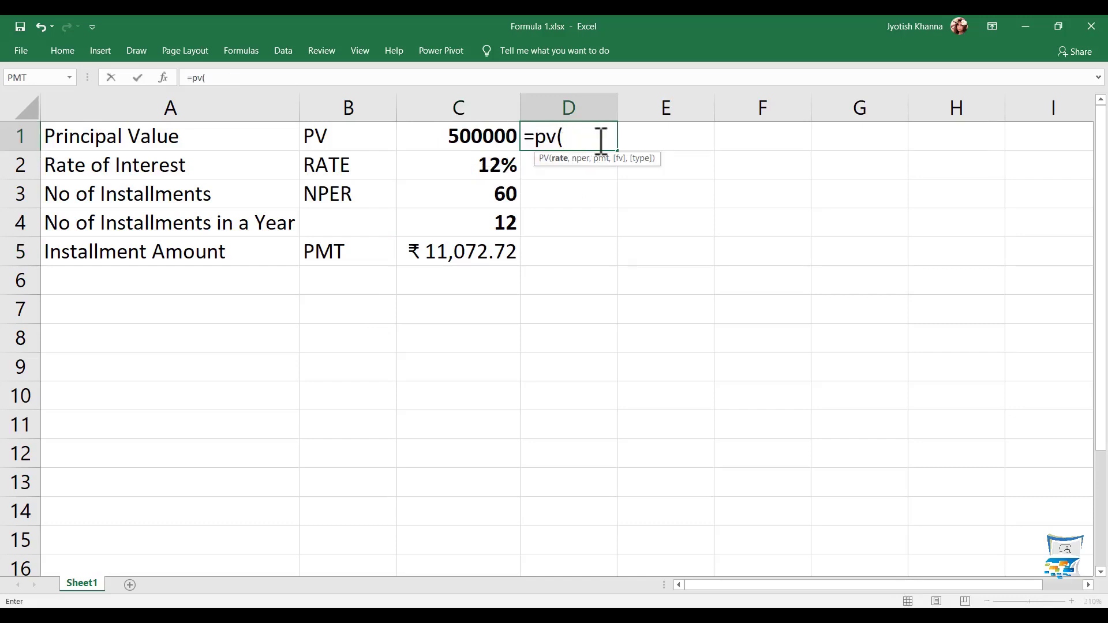
click(485, 166)
text(/12,)
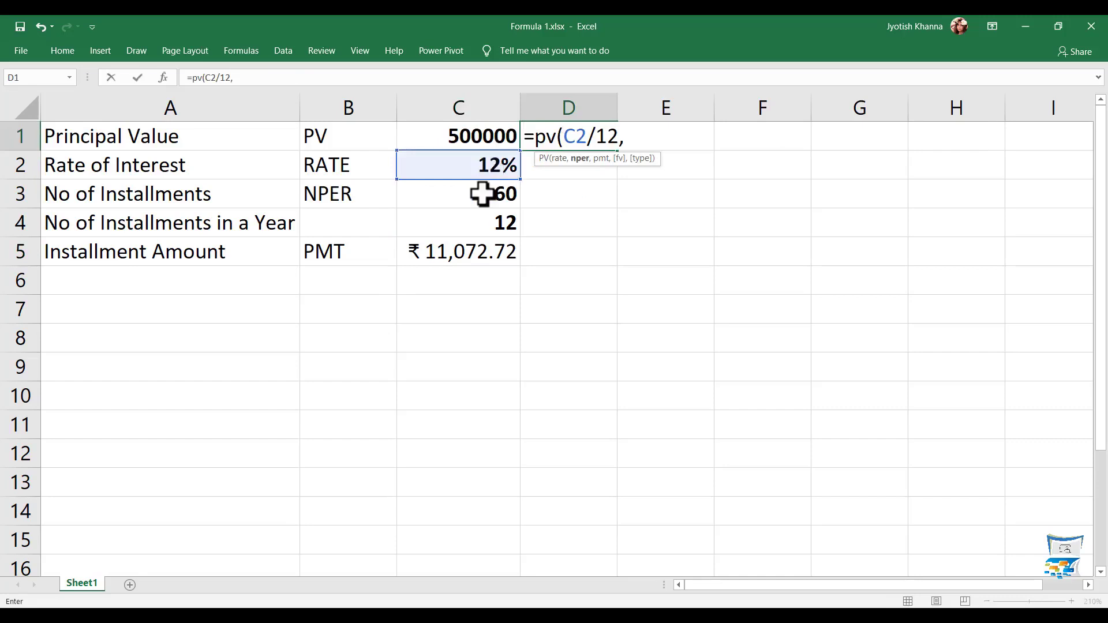
click(484, 193)
text(,)
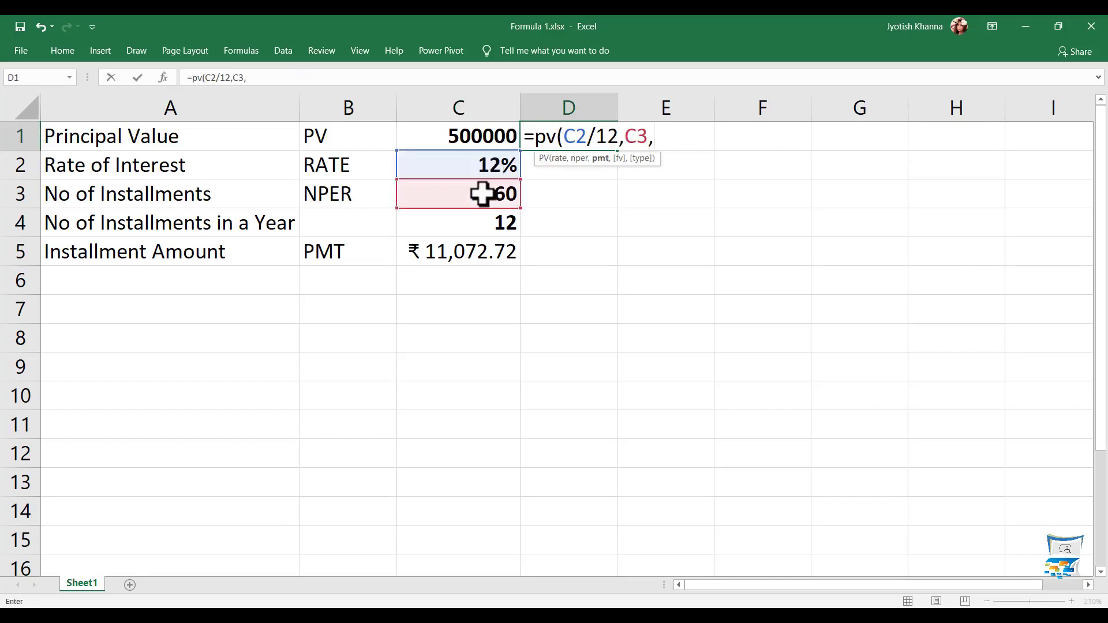
click(468, 249)
text(,,1)
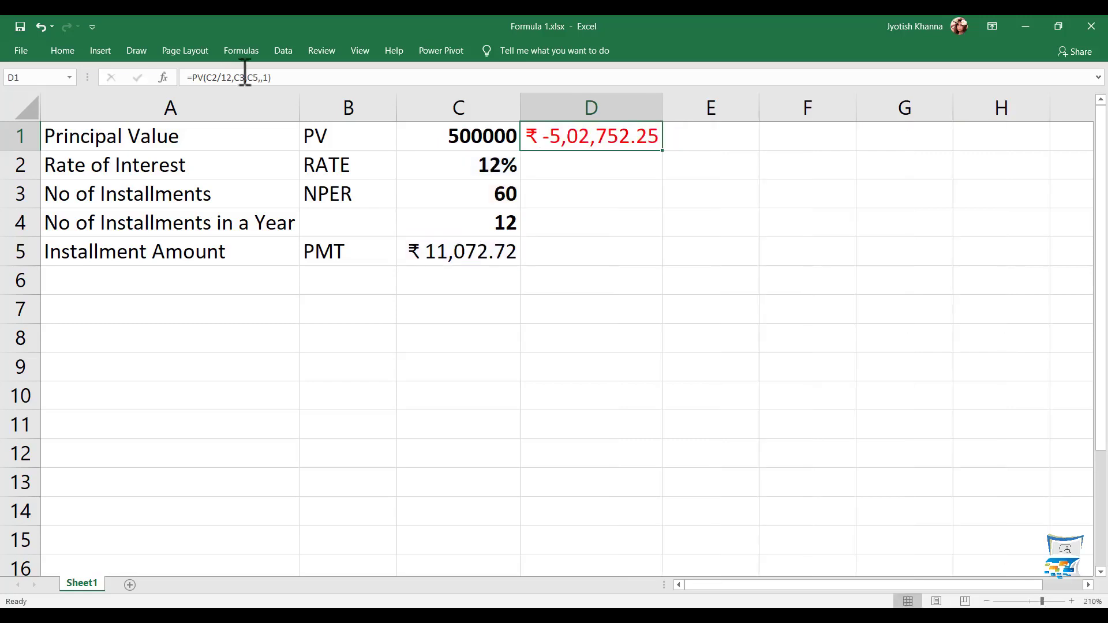
Set the future value argument of the PV formula in D1 to 0.
click(261, 78)
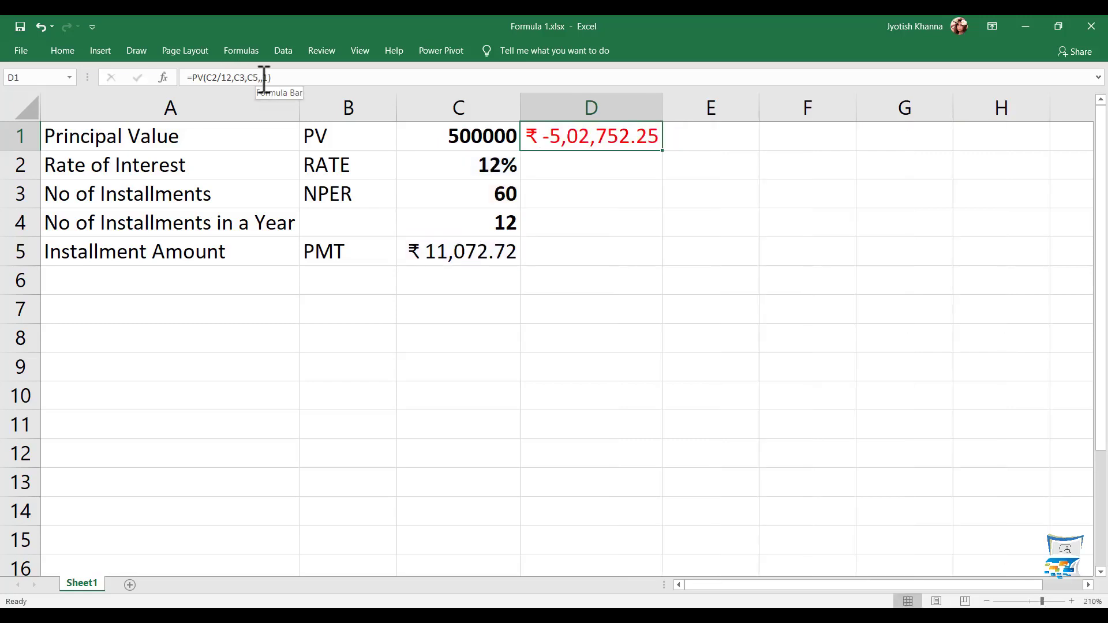
text(0)
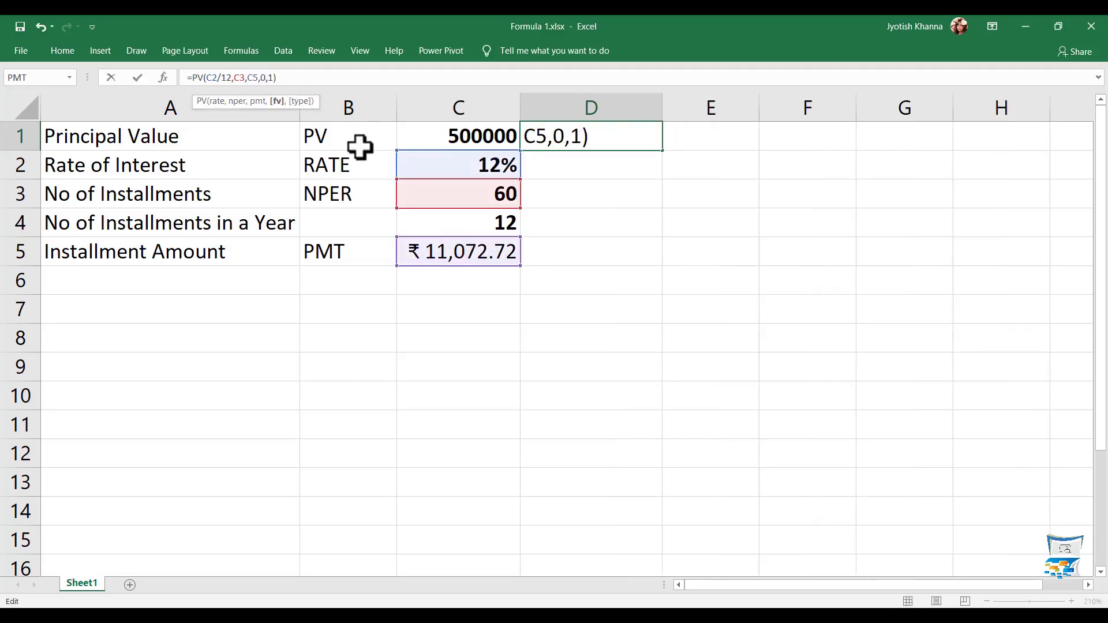
key(Return)
key(Up)
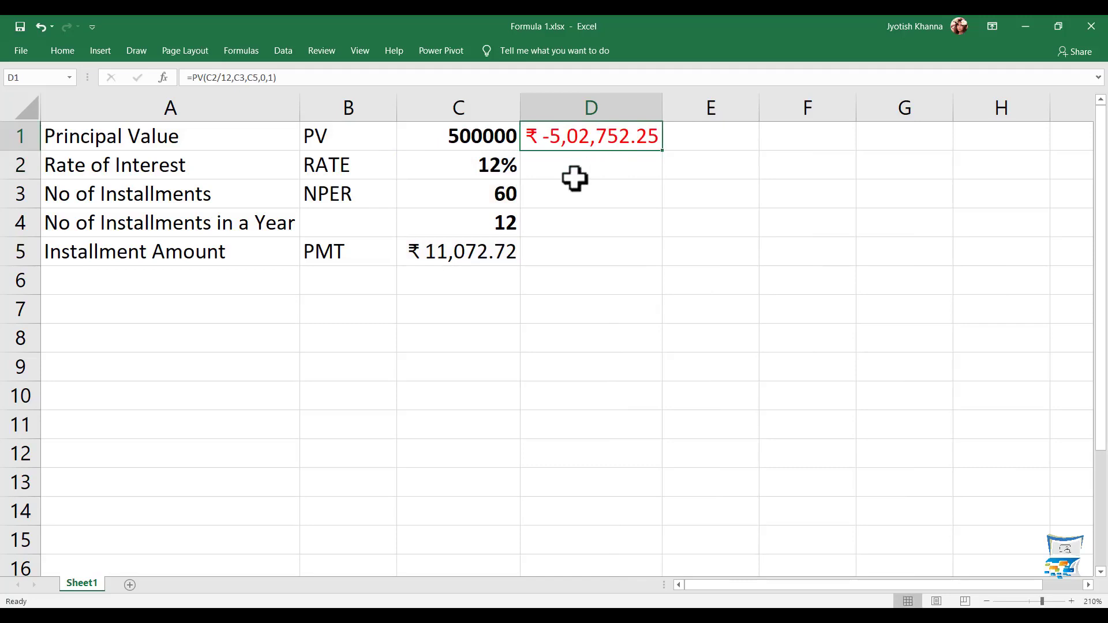
Remove the minus sign in front of PMT in the C5 formula.
click(452, 249)
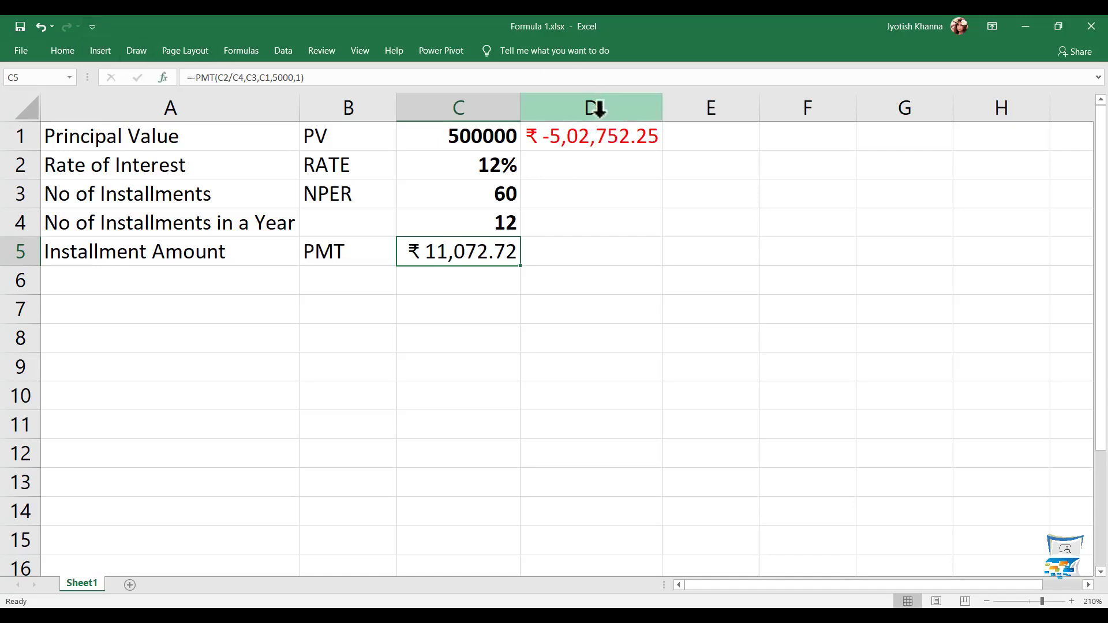
click(587, 138)
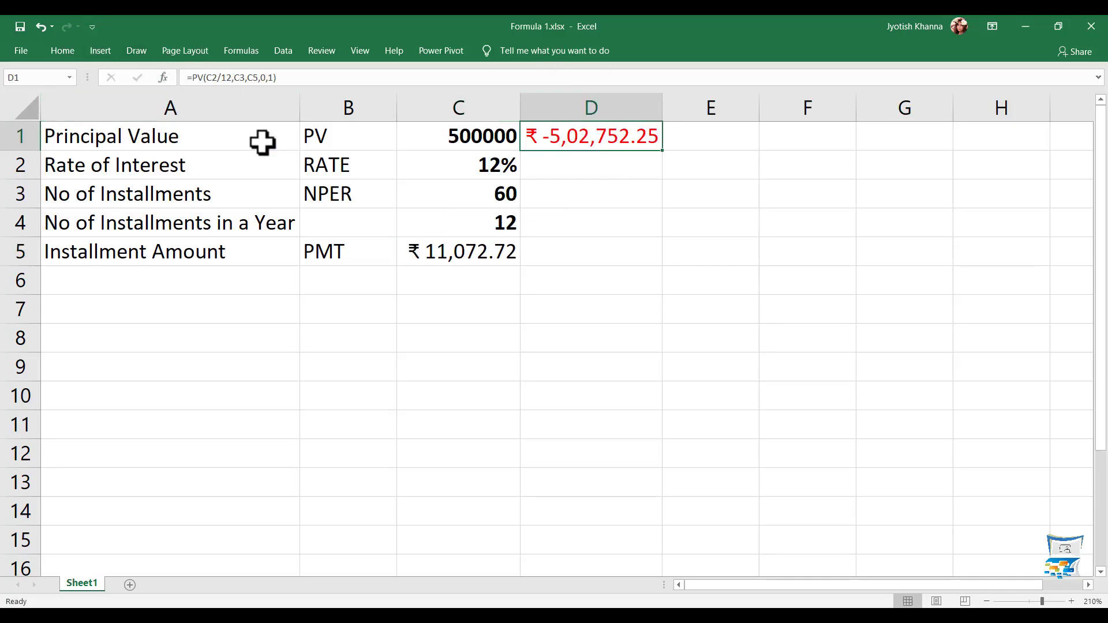
click(465, 254)
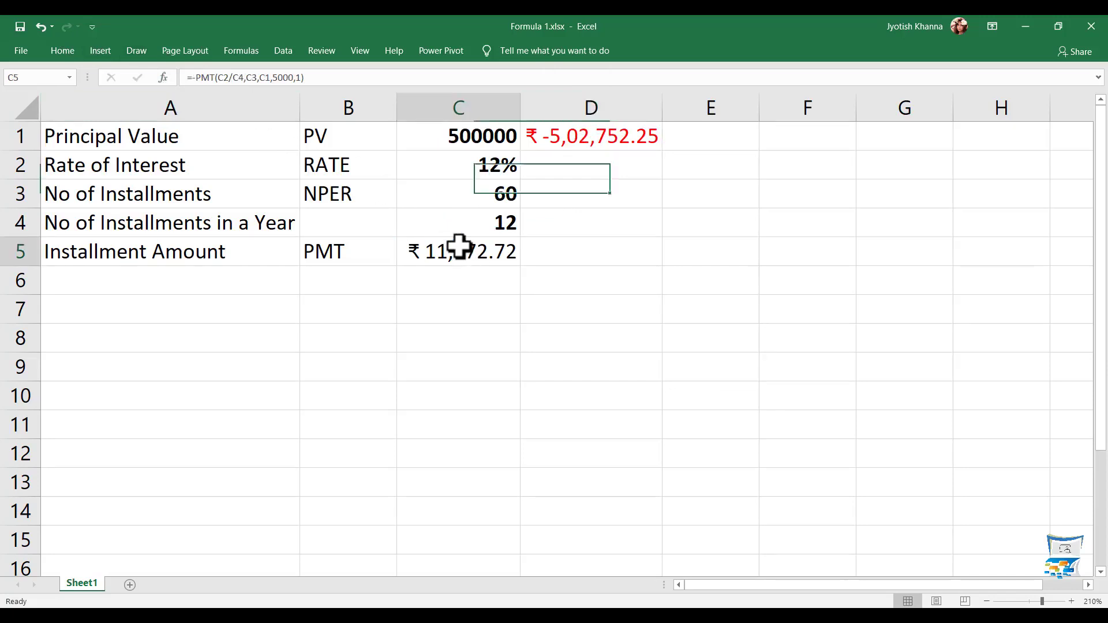
click(195, 78)
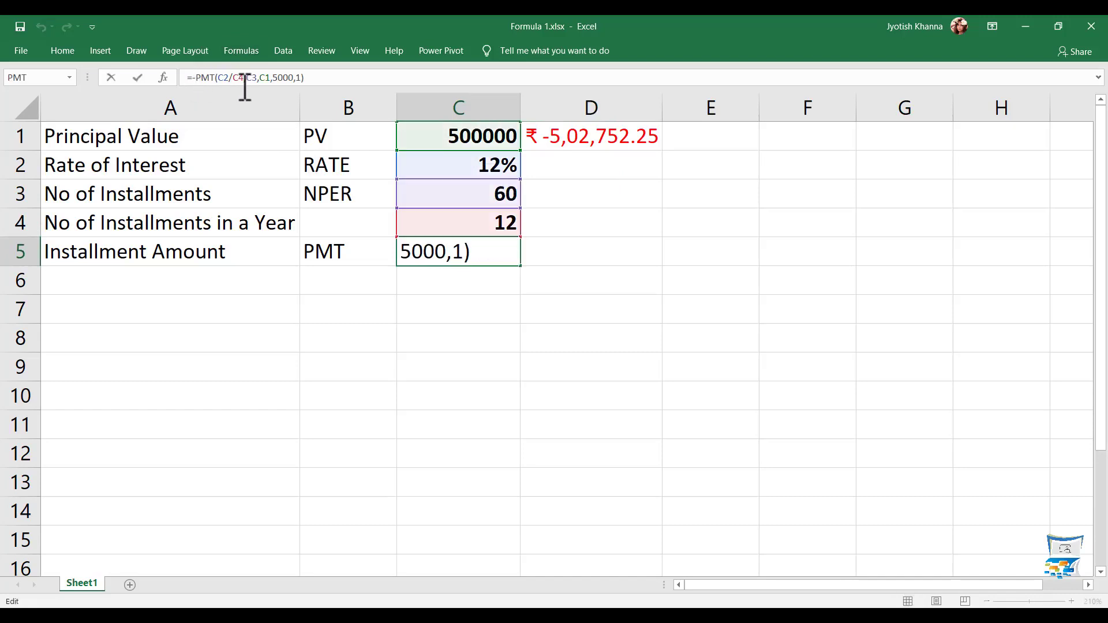
key(BackSpace)
key(Return)
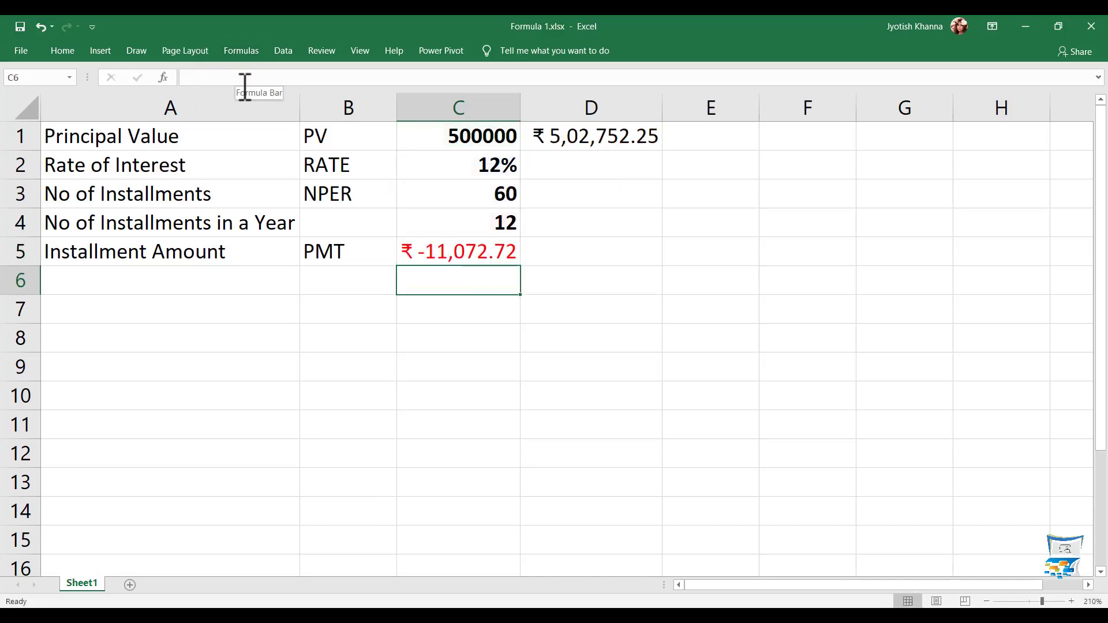
key(Up)
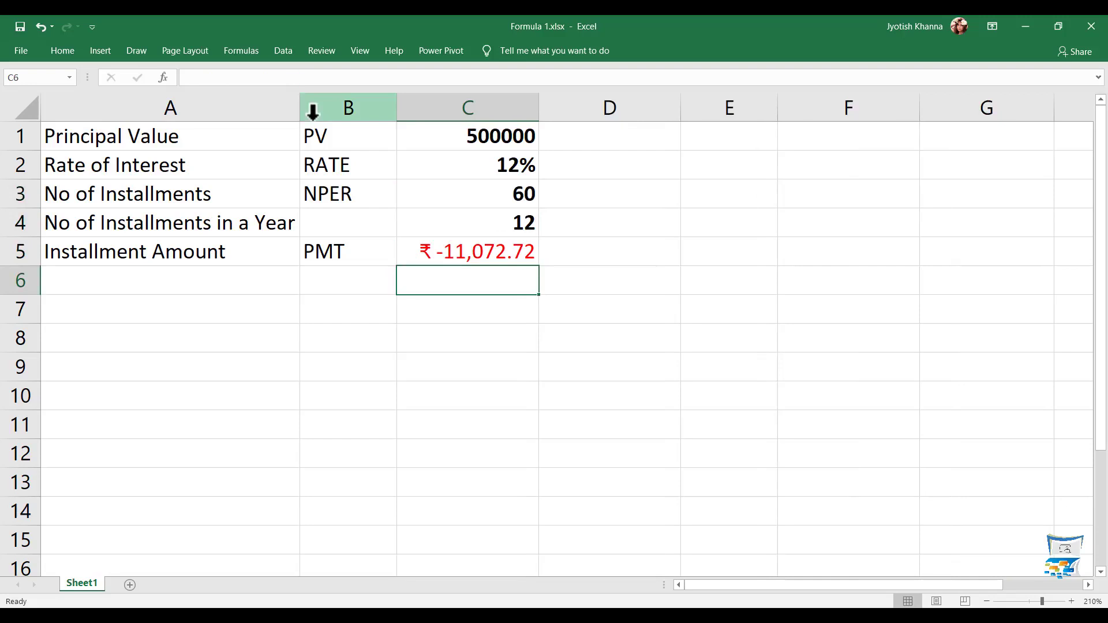
Try a future value argument of 0 in the C5 PMT formula and undo the change.
key(Up)
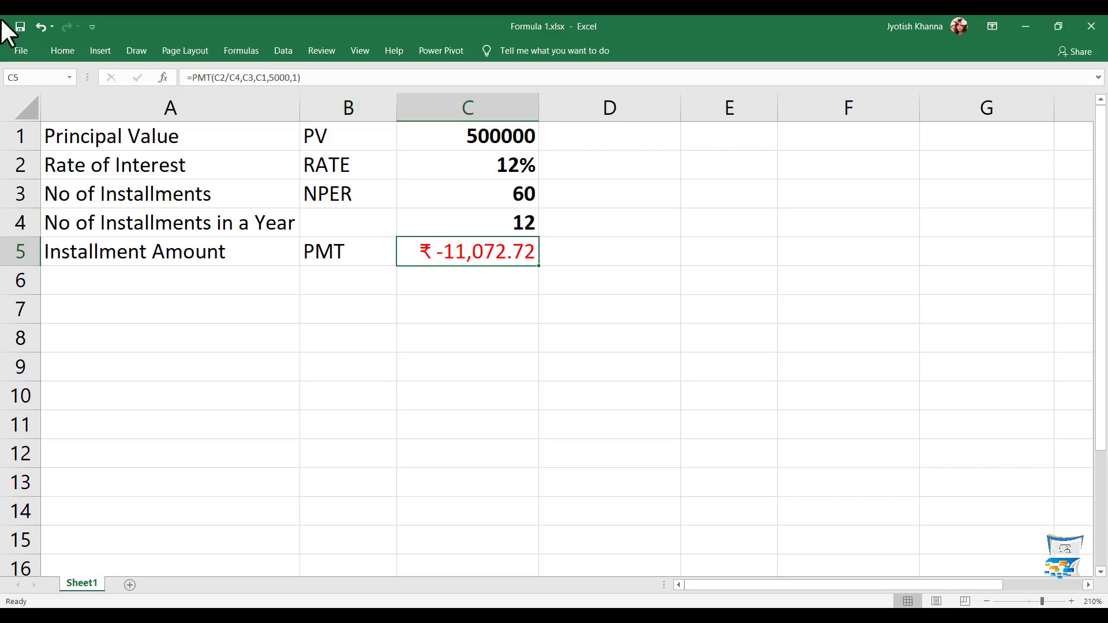
click(289, 77)
key(BackSpace)
key(BackSpace)
key(BackSpace)
key(BackSpace)
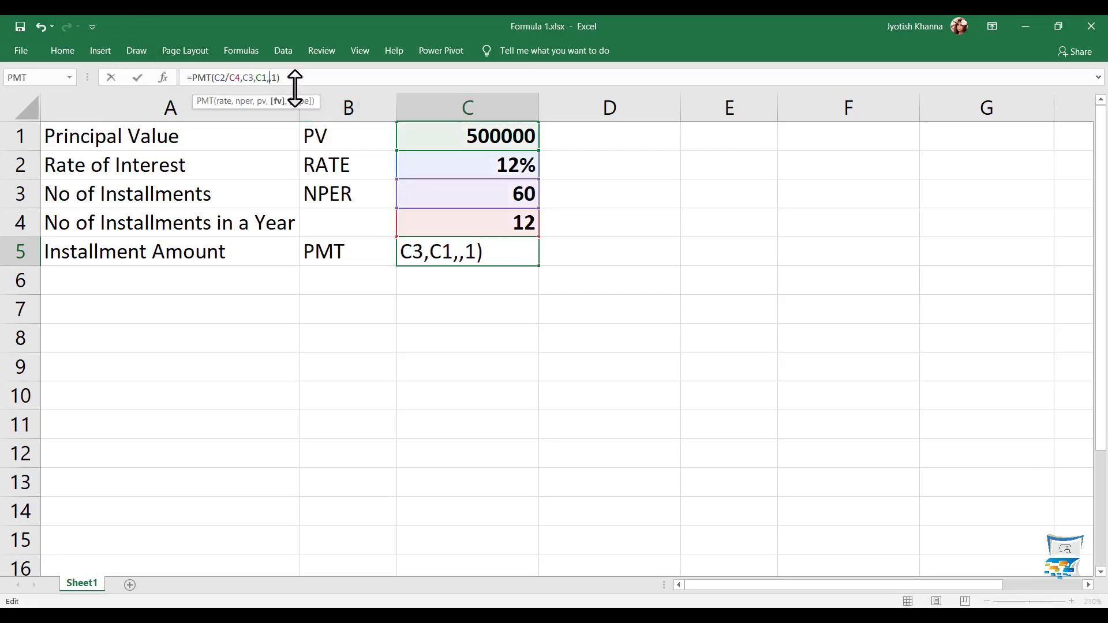
text(0)
key(Return)
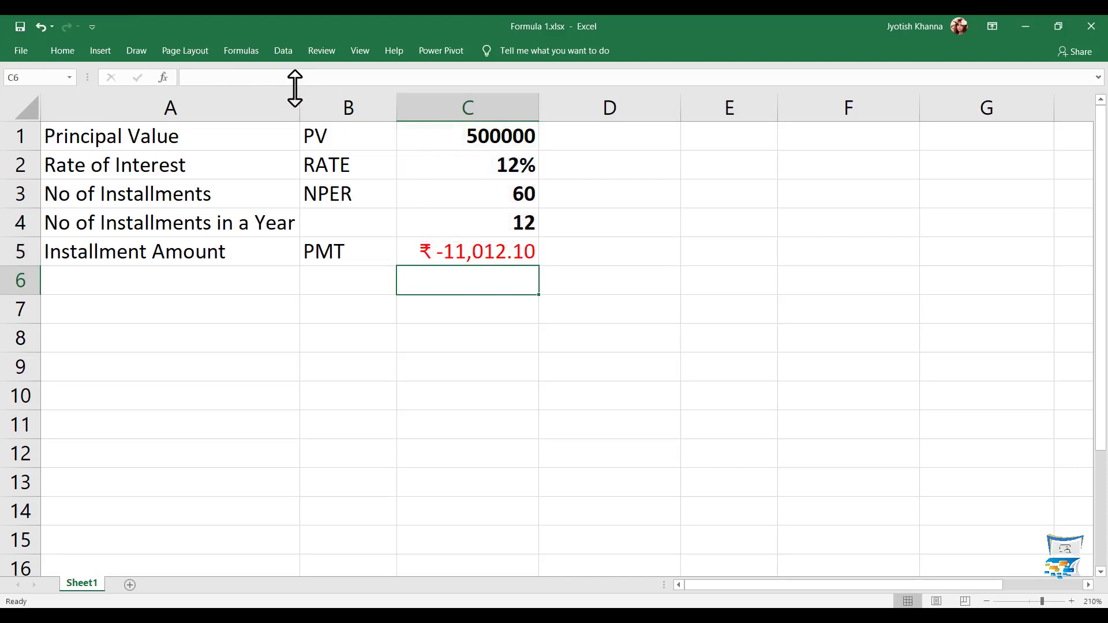
key(ctrl+z)
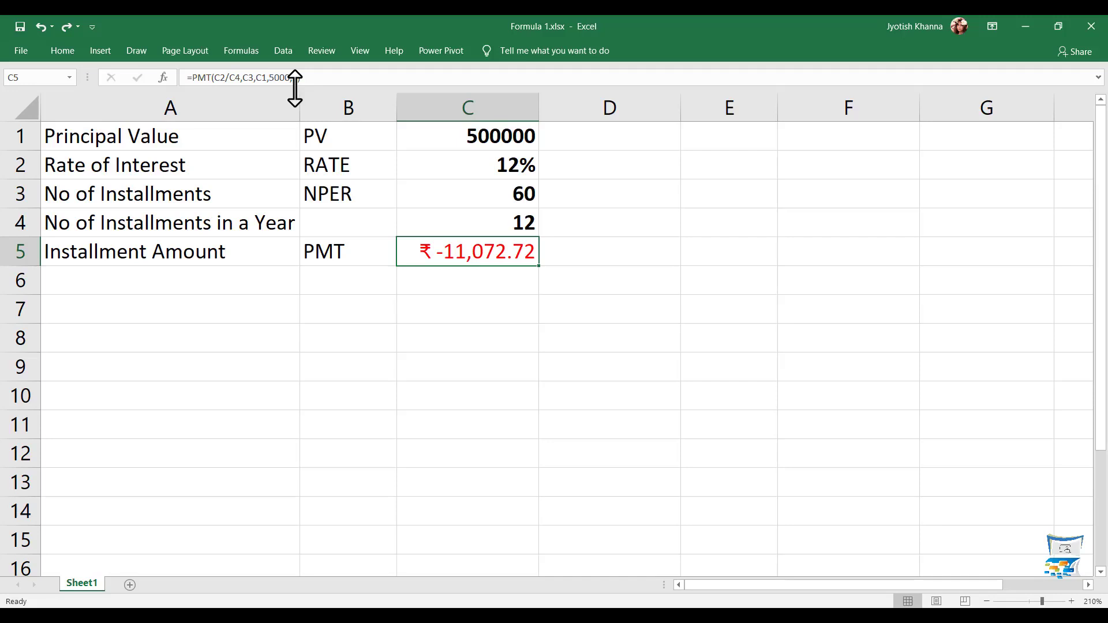
Try a negative future value of -5000 in the C5 PMT formula and undo the change.
click(269, 77)
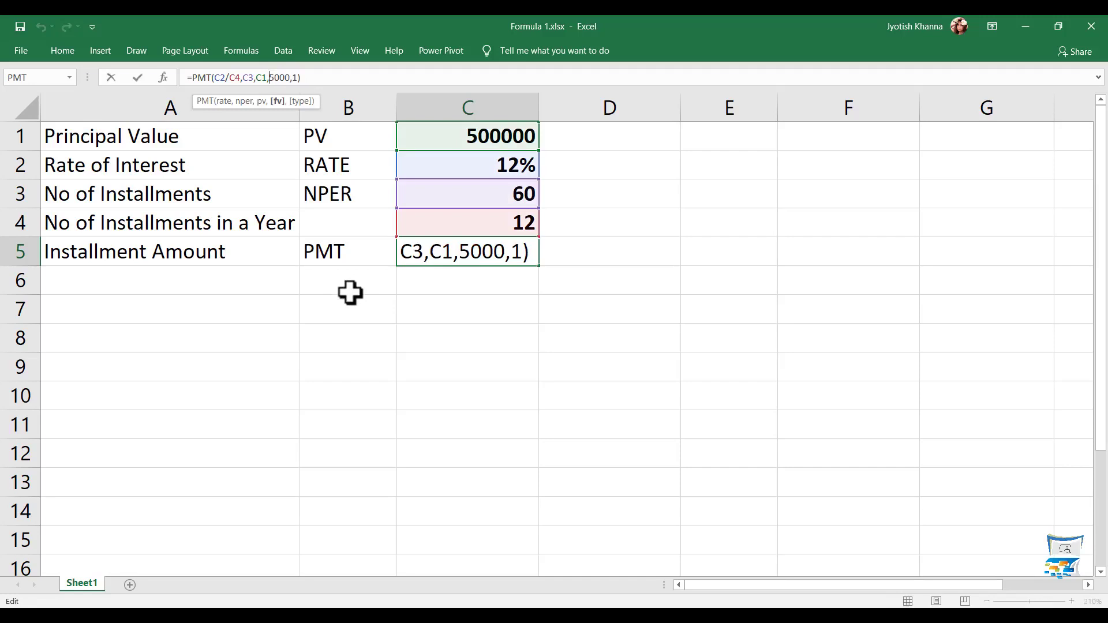
text(-)
key(Return)
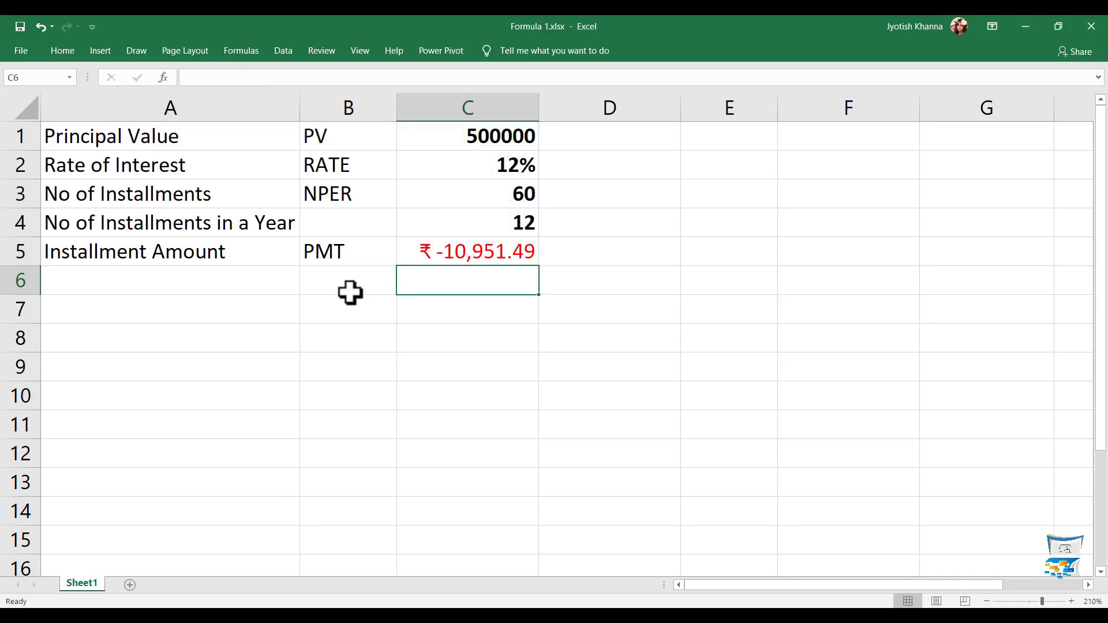
key(ctrl+z)
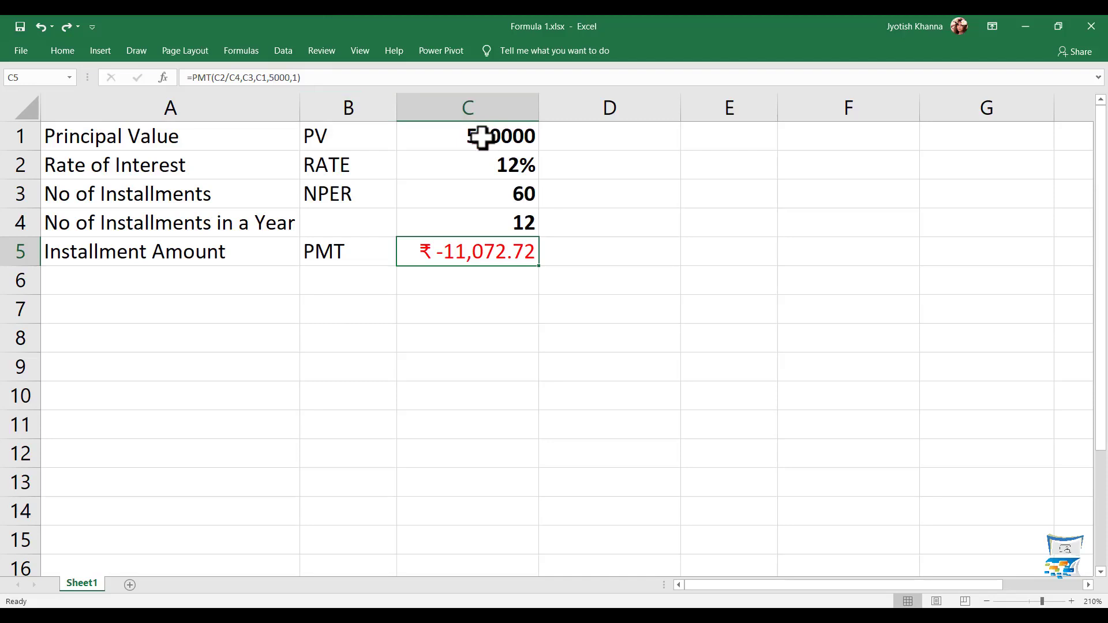
Enter an FV formula in C7 with rate C2/12, periods C3, payment C5, present value C1 and type 1, and reselect the cell.
click(484, 306)
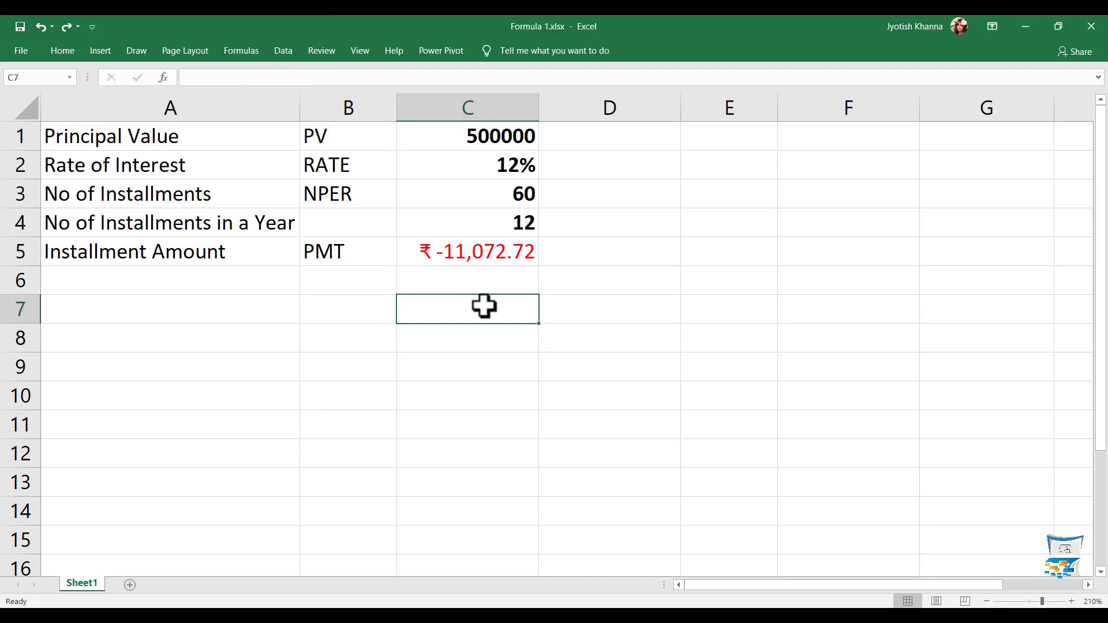
text(=)
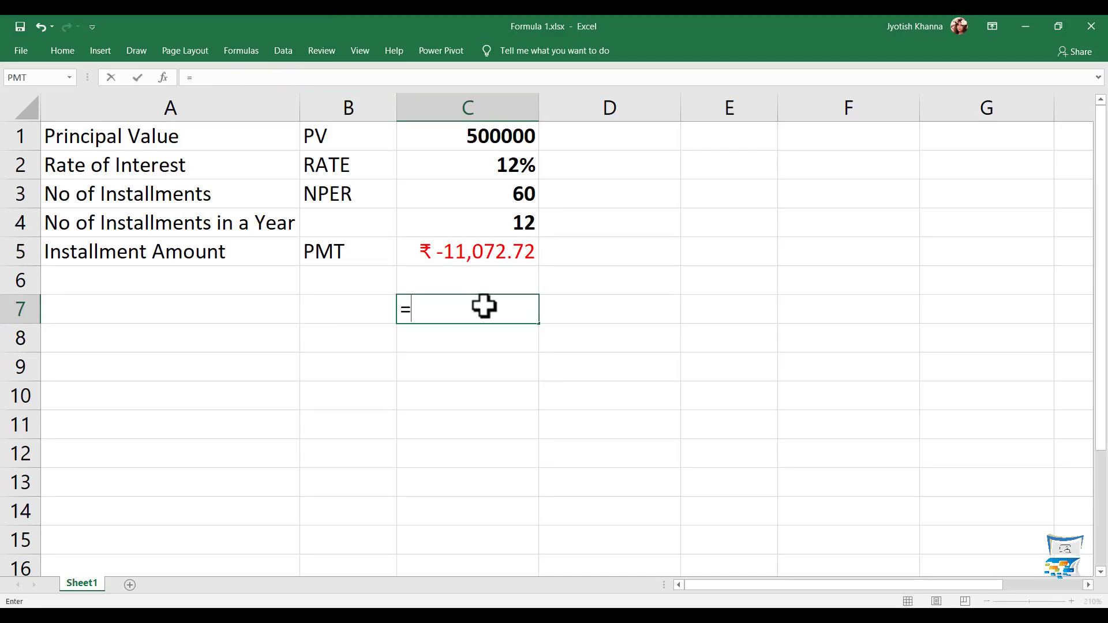
text(fv)
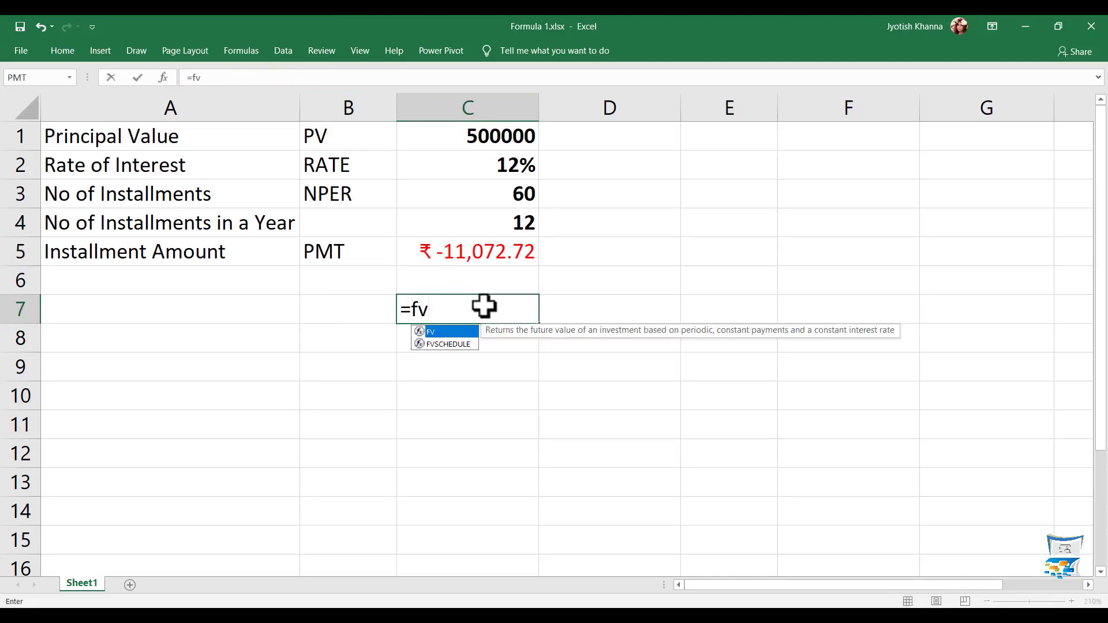
text(()
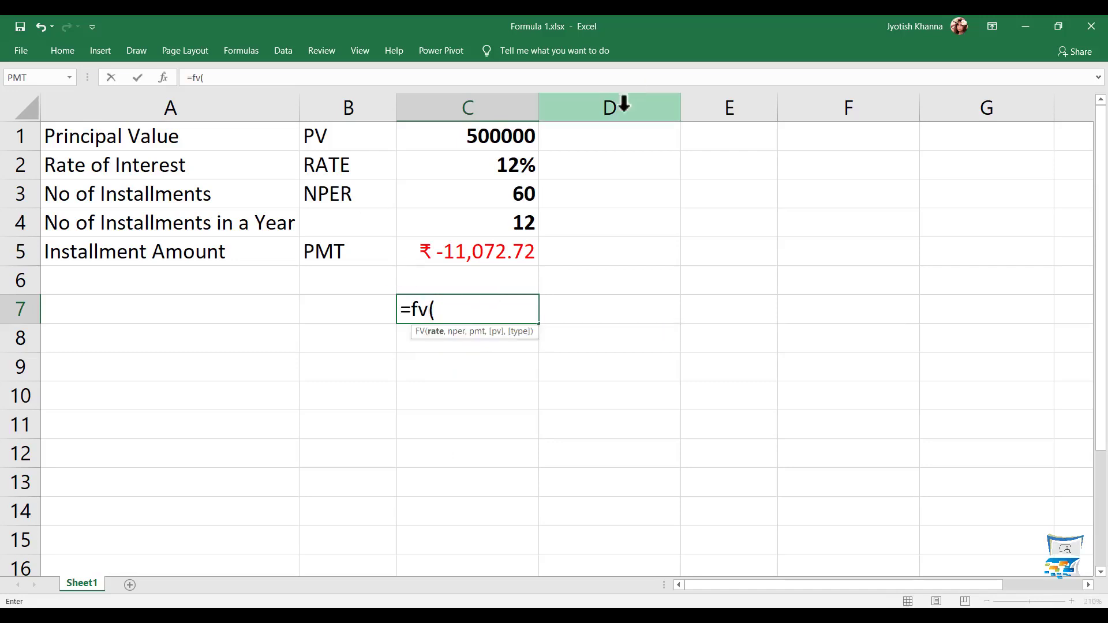
click(513, 165)
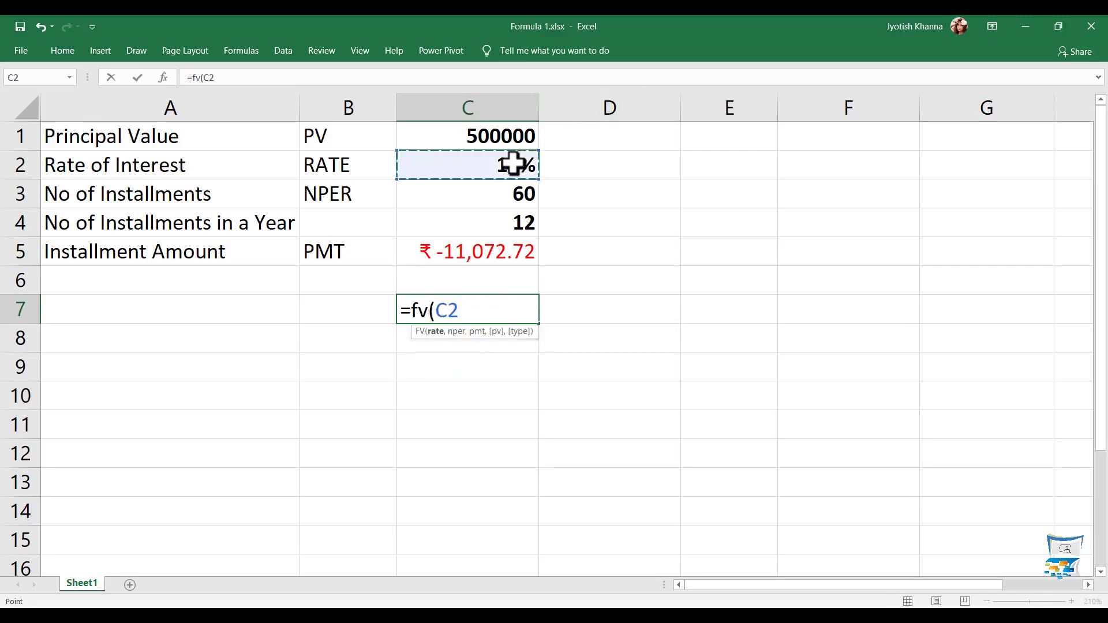
text(/12,)
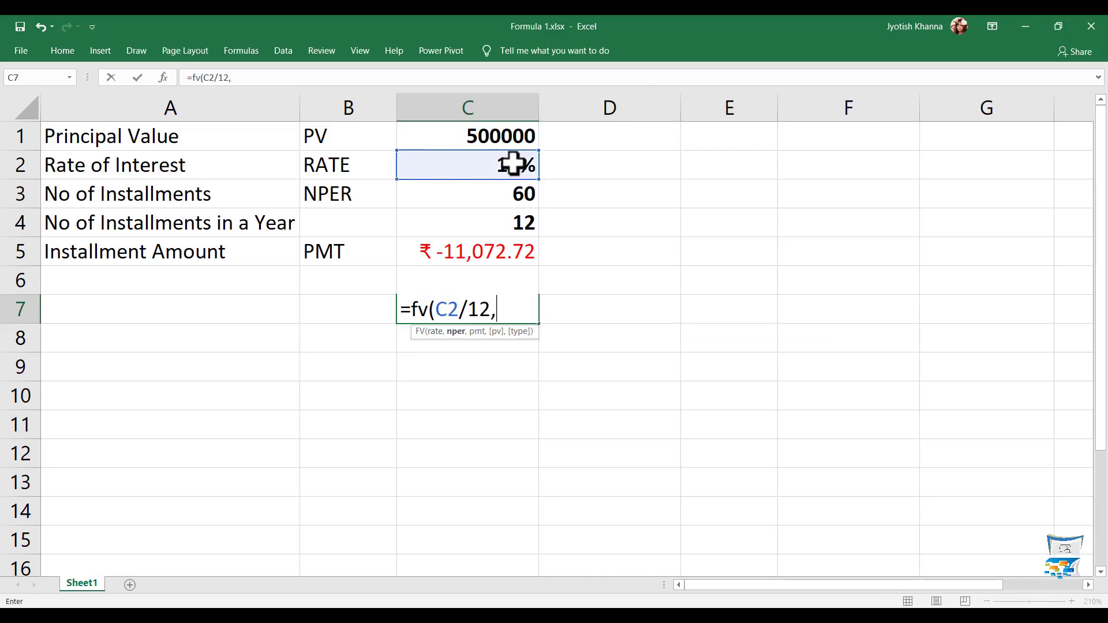
click(508, 190)
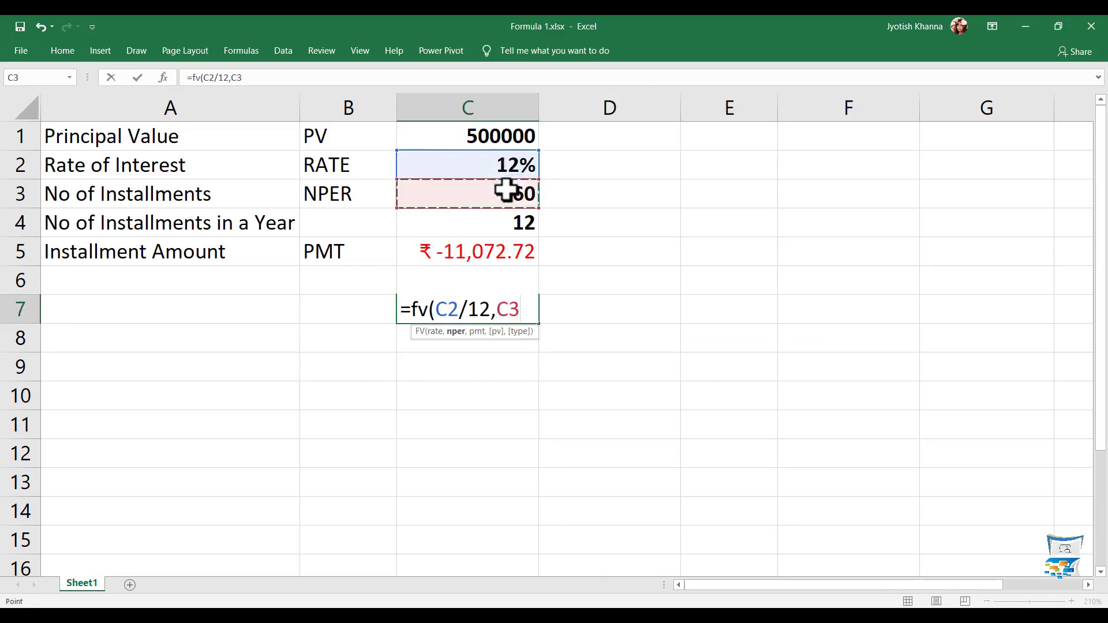
text(,)
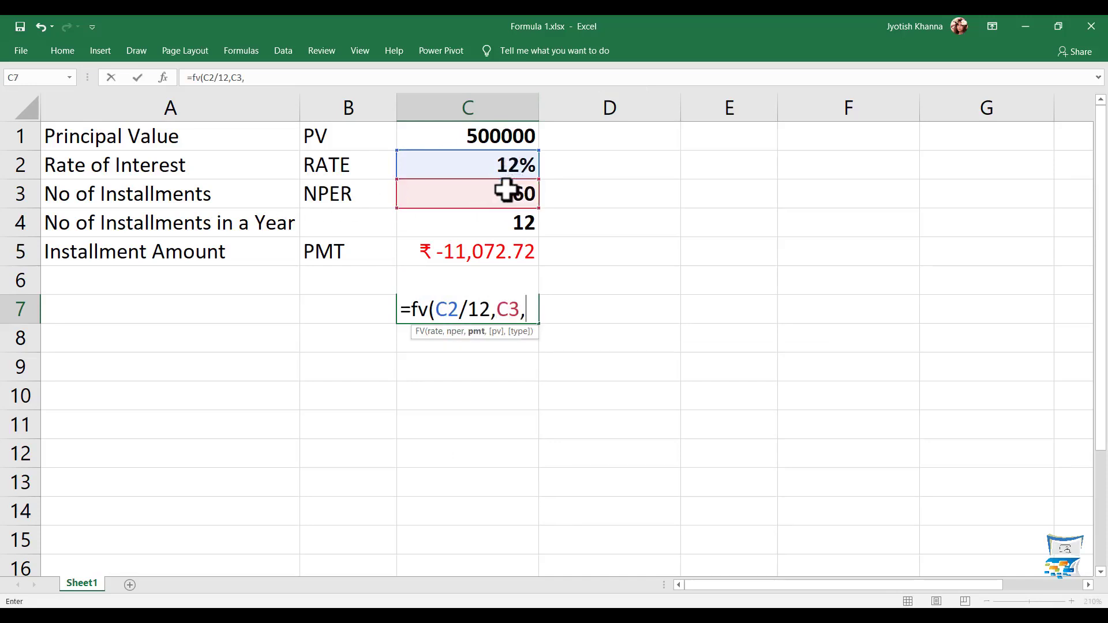
click(471, 247)
text(,)
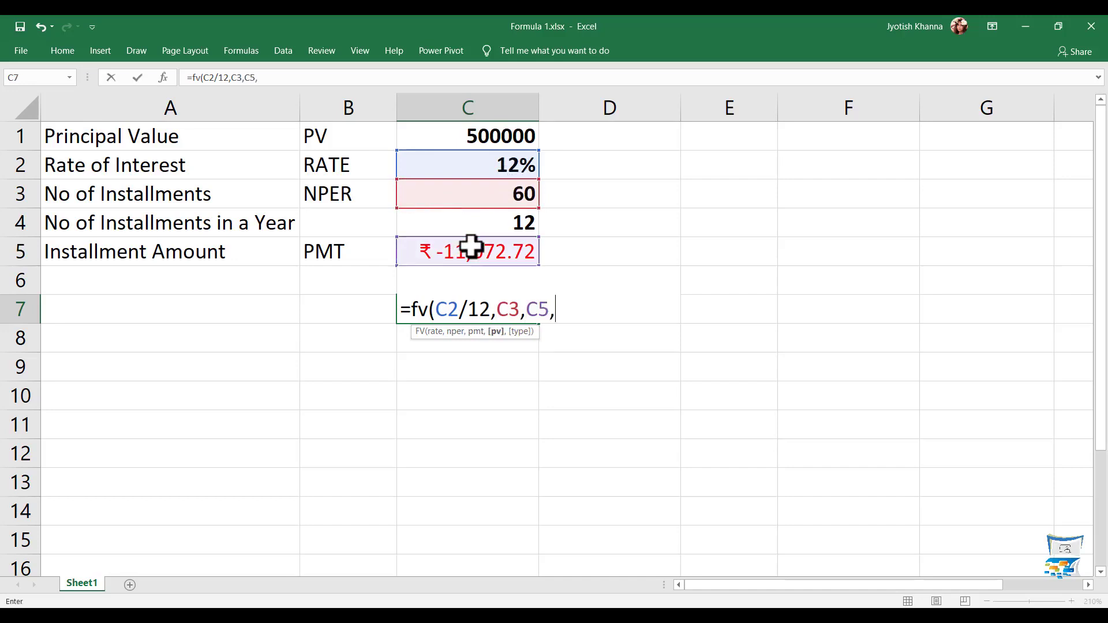
click(501, 139)
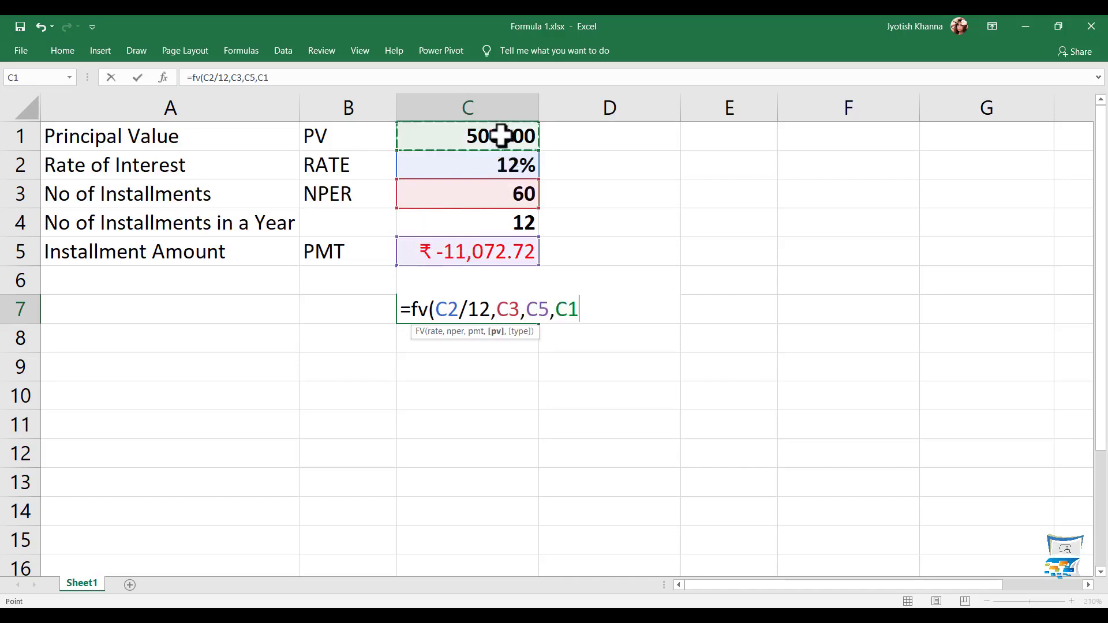
text(,)
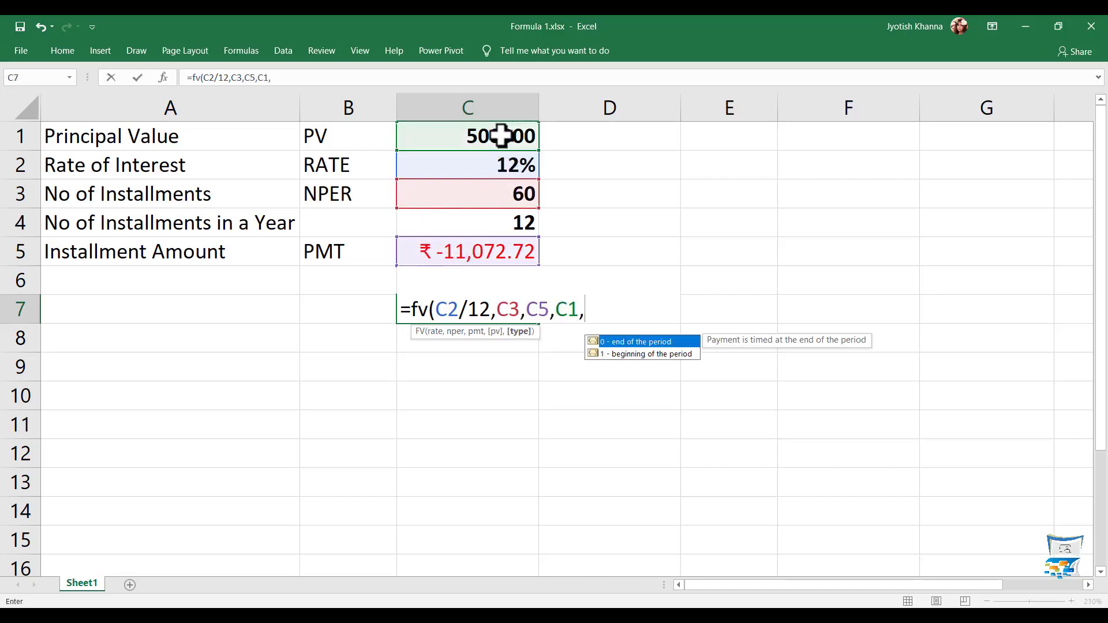
text(1)
key(Return)
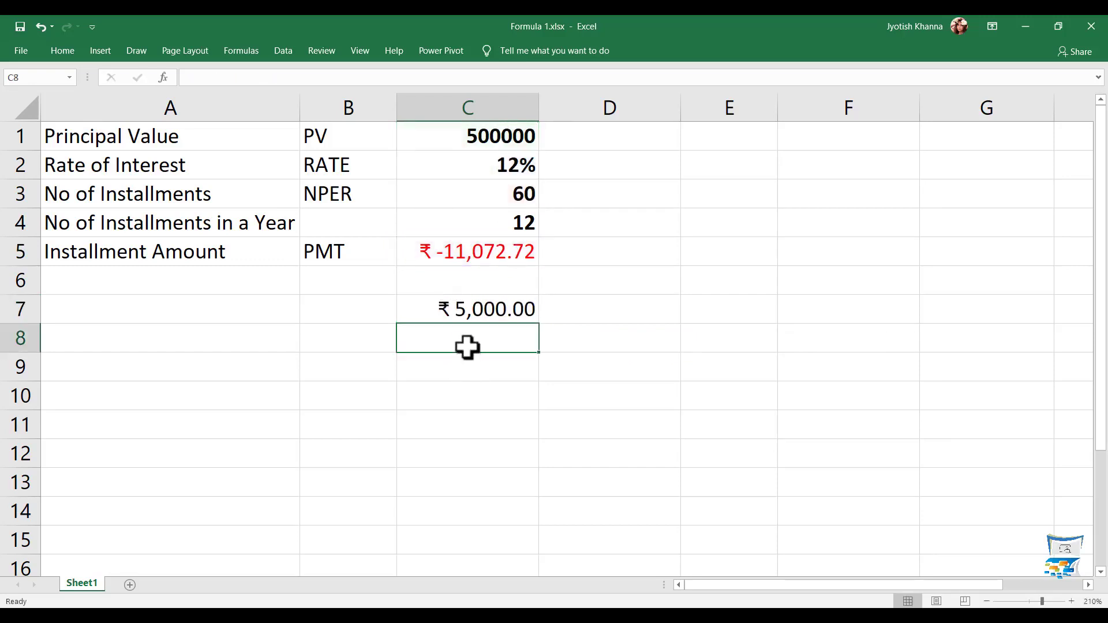
click(467, 307)
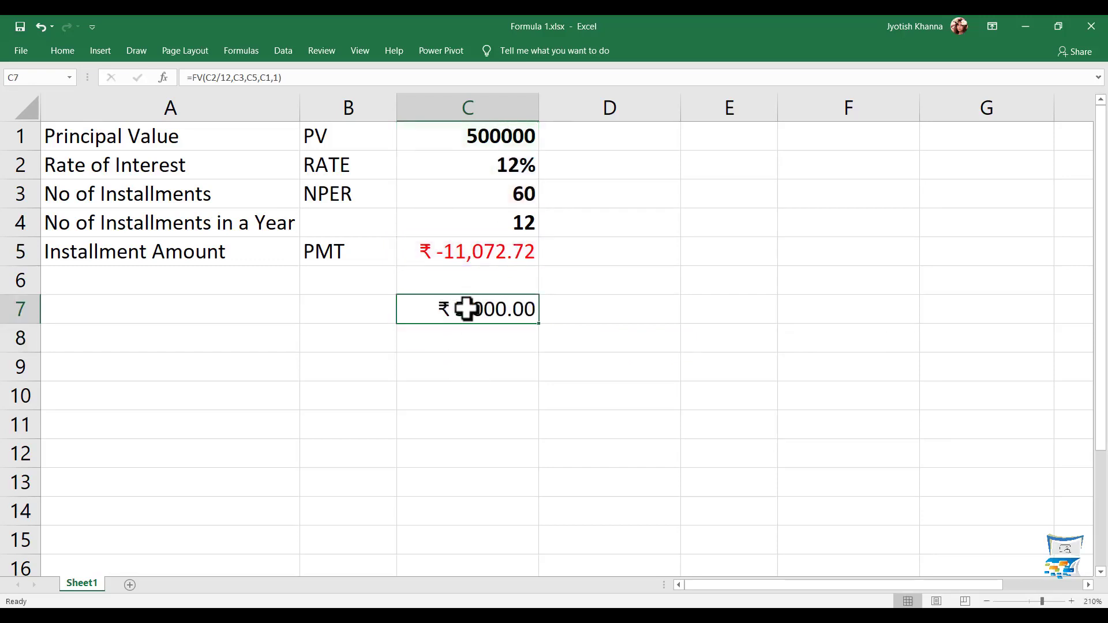